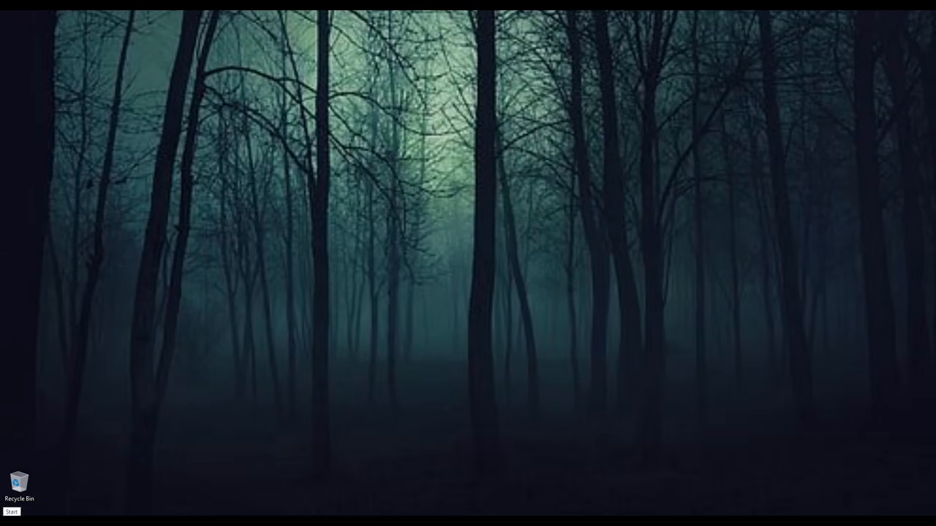
Launch Windows Imaging and Configuration Designer from the Start menu's Windows Kits folder
key("super")
scroll(97, 469, "down", 20)
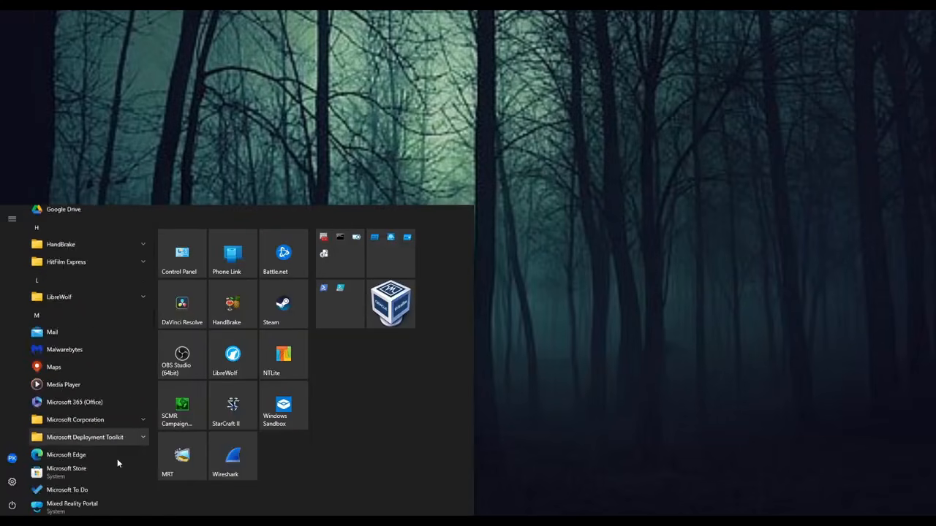
scroll(113, 470, "down", 2)
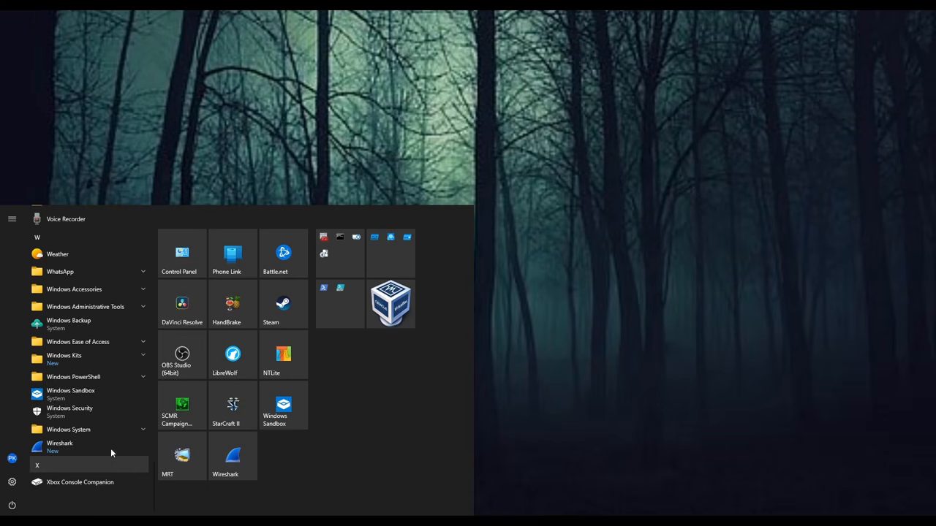
left_click(98, 358)
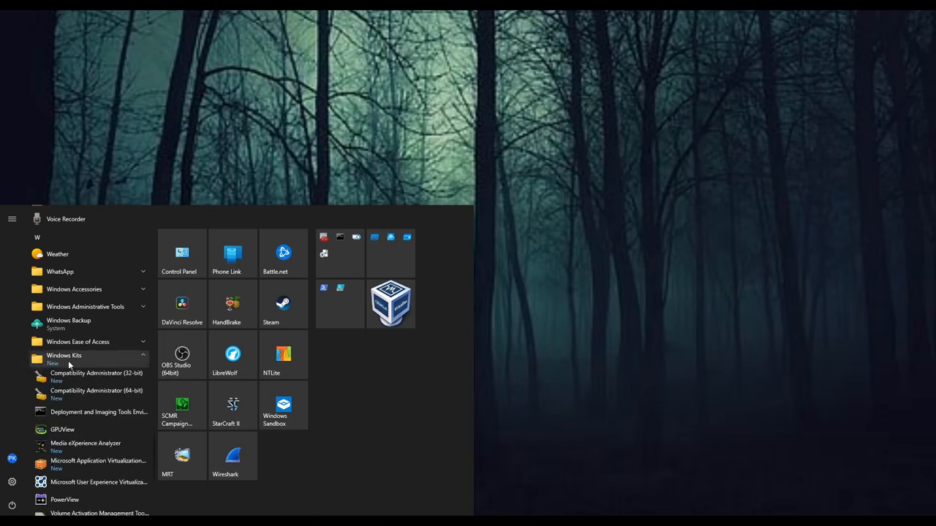
scroll(128, 392, "down", 1)
scroll(127, 392, "down", 2)
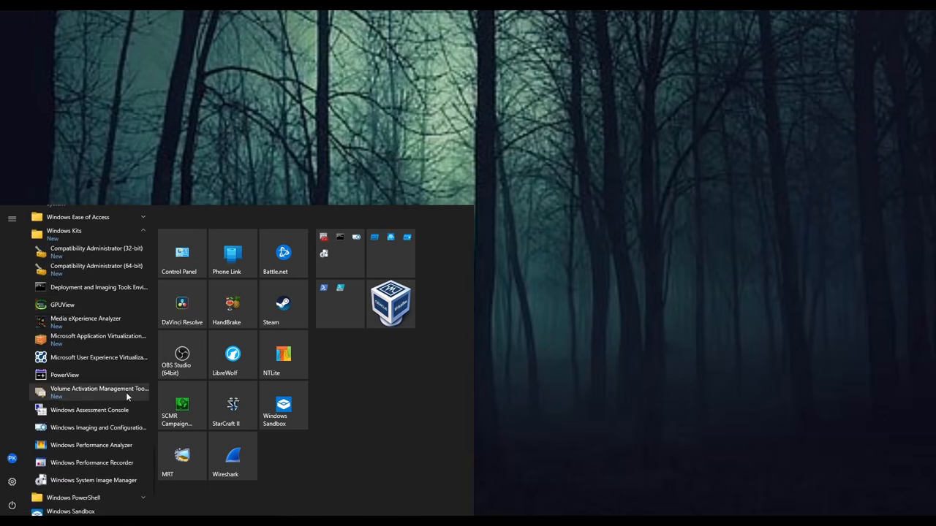
left_click(96, 430)
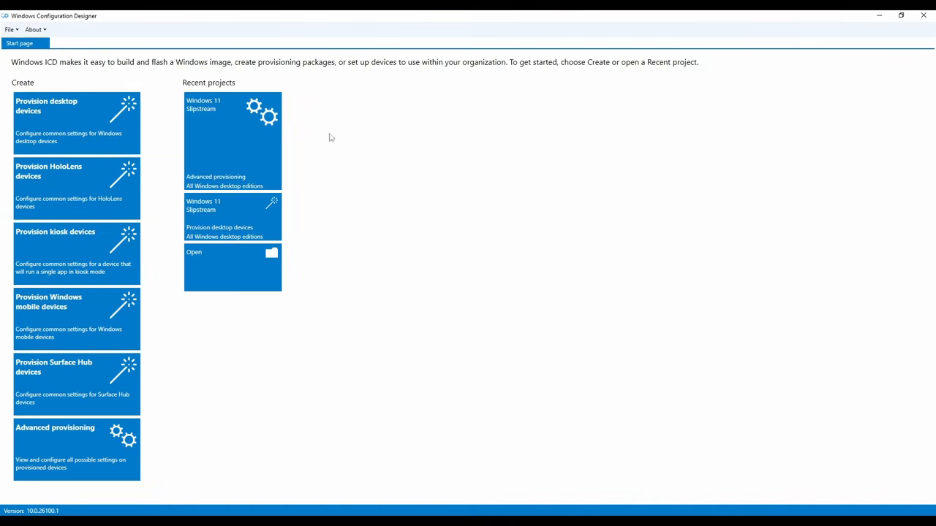
Create a Provision desktop devices project named Project_1 in the default project folder
left_click(79, 130)
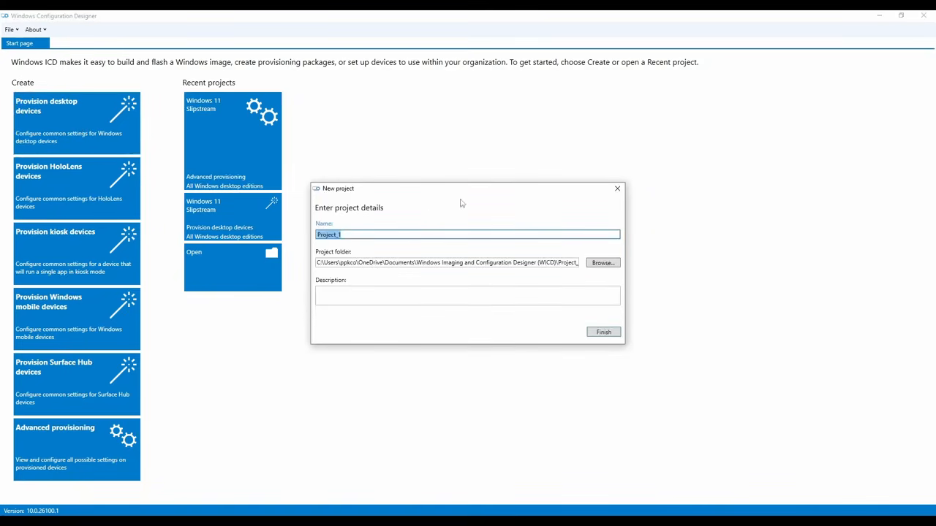
left_click_drag(476, 193, 465, 191)
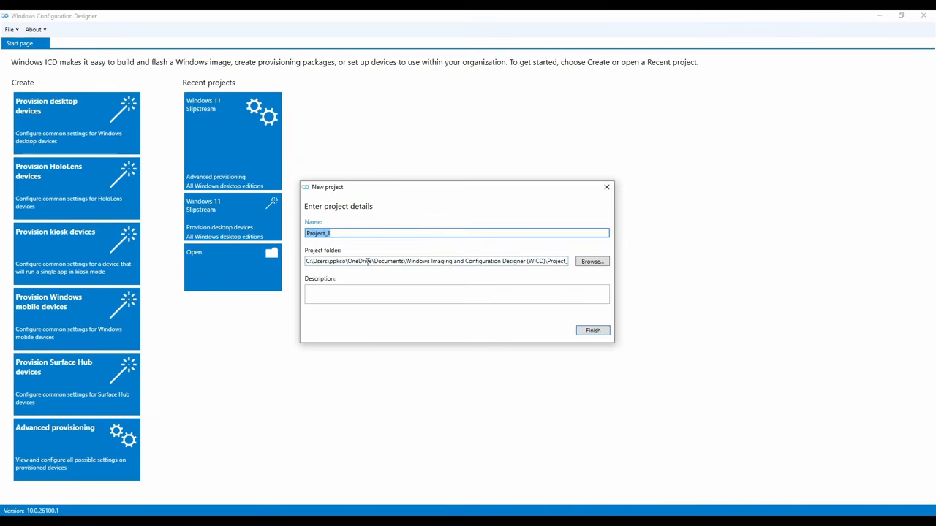
left_click_drag(441, 194, 444, 197)
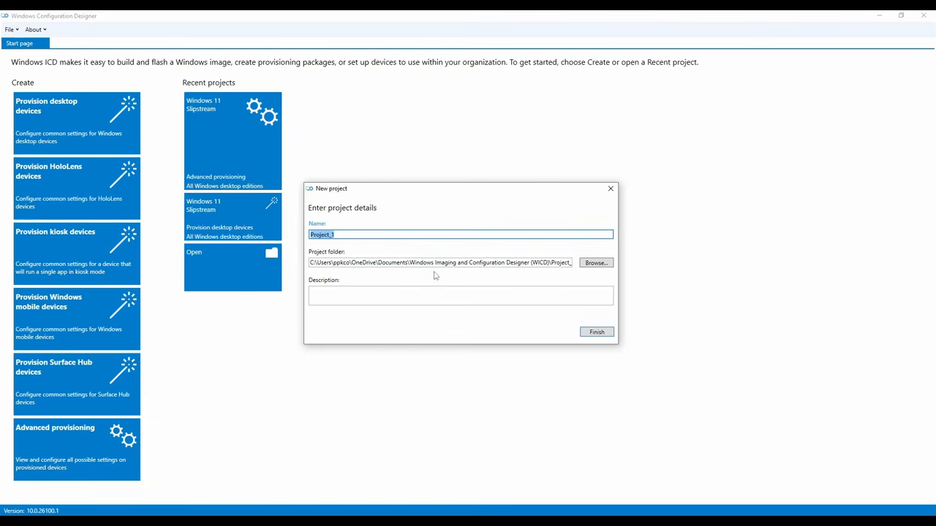
left_click(597, 333)
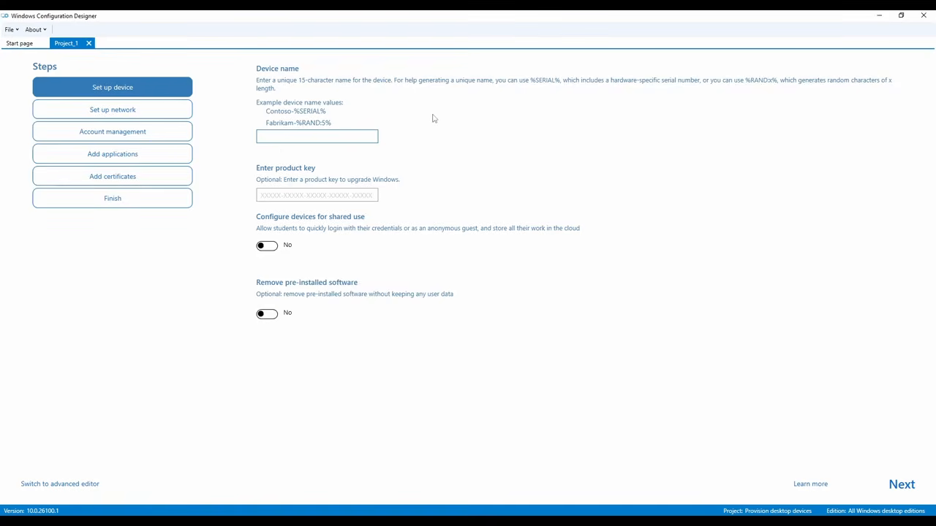
Name the device 'slipstream' and turn Wi-Fi off so devices use wired networking
type("slipstream")
left_click(299, 199)
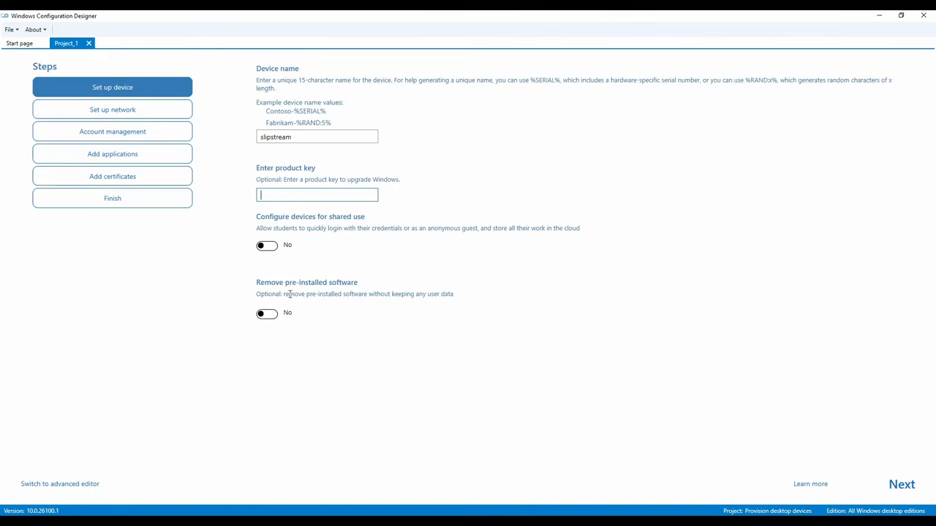
left_click(115, 109)
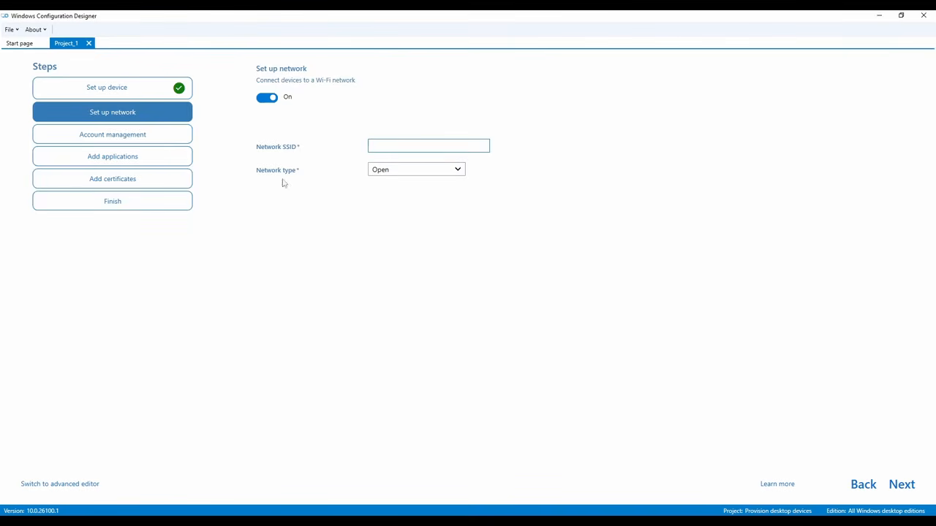
left_click(272, 100)
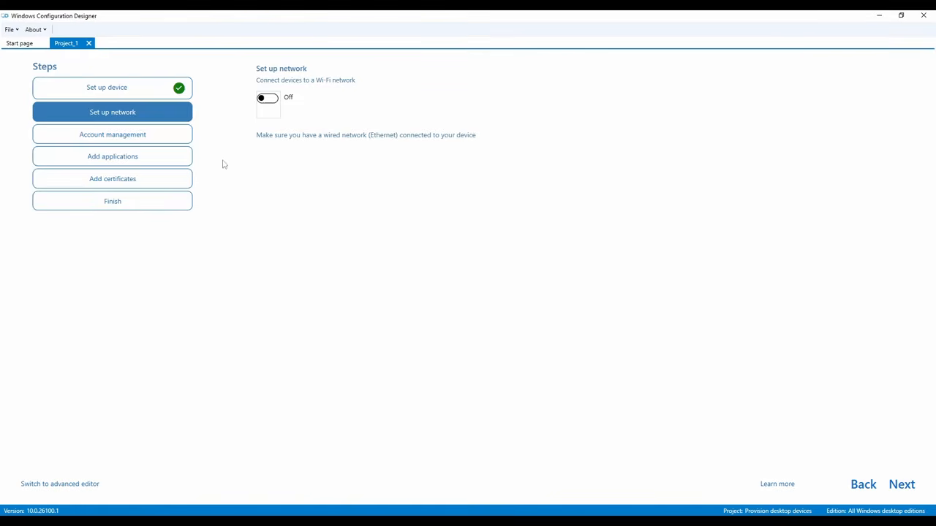
left_click(129, 139)
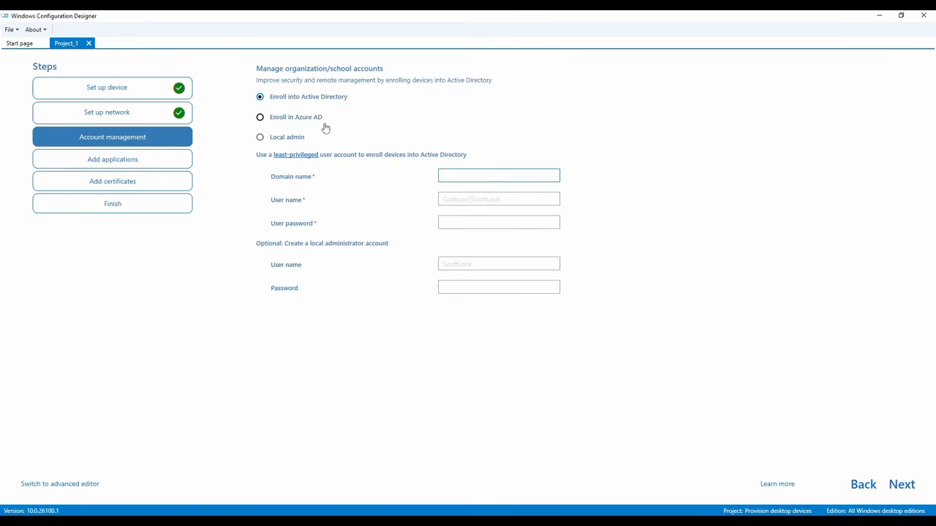
Create a local admin account with user name 'ppk' and the account password
left_click(260, 139)
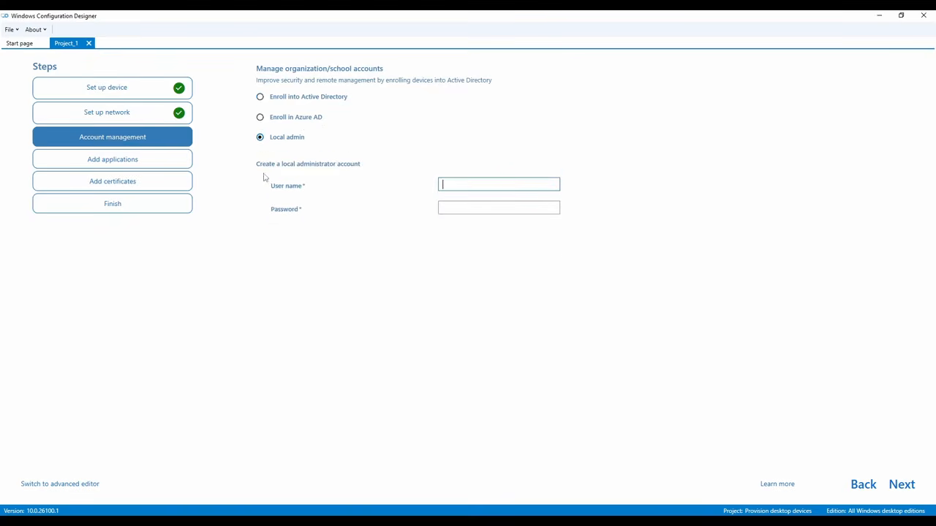
left_click(260, 118)
left_click(260, 96)
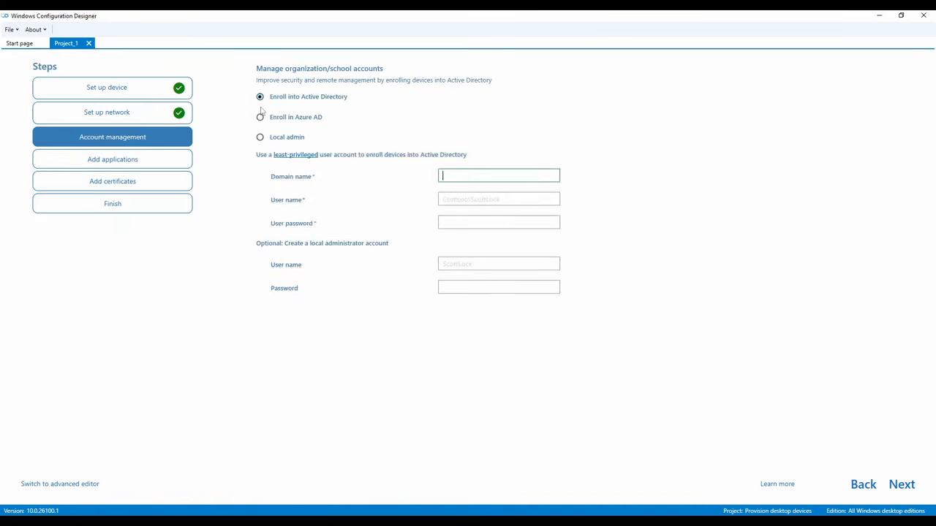
left_click(260, 138)
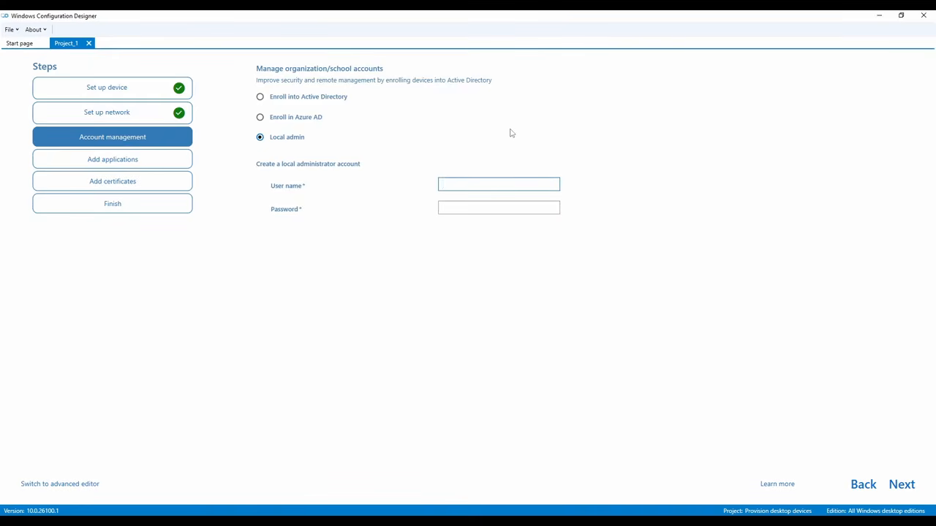
type("ppk")
key("Tab")
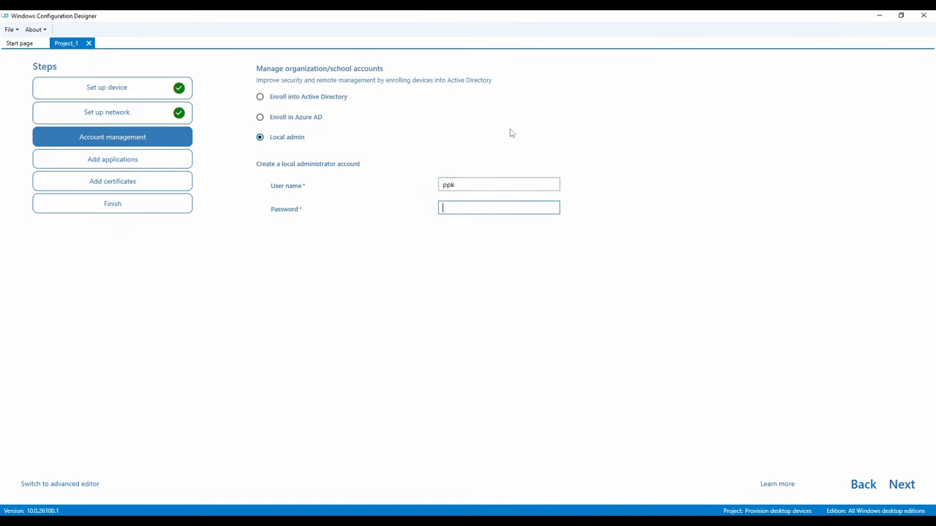
type("1234")
left_click(147, 162)
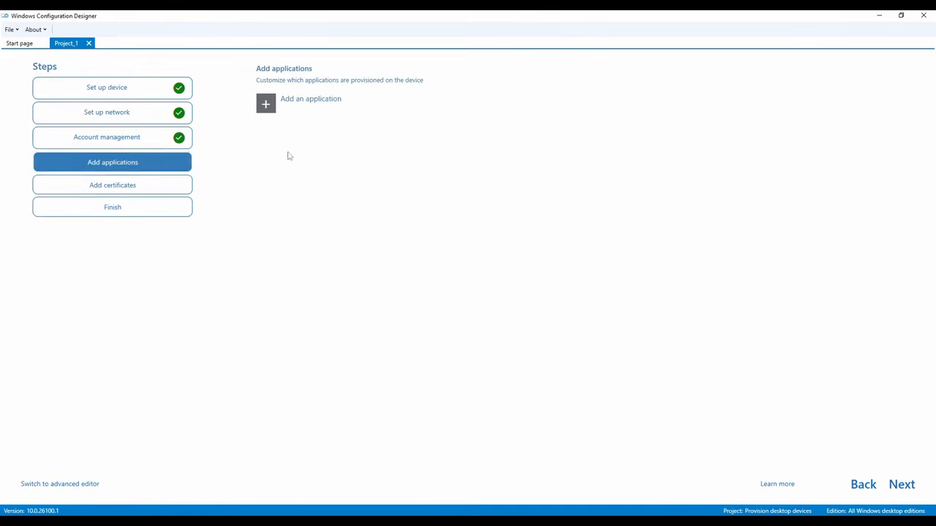
Add a new application using FirefoxSetup.msi from the Programs folder as its installer
left_click(269, 102)
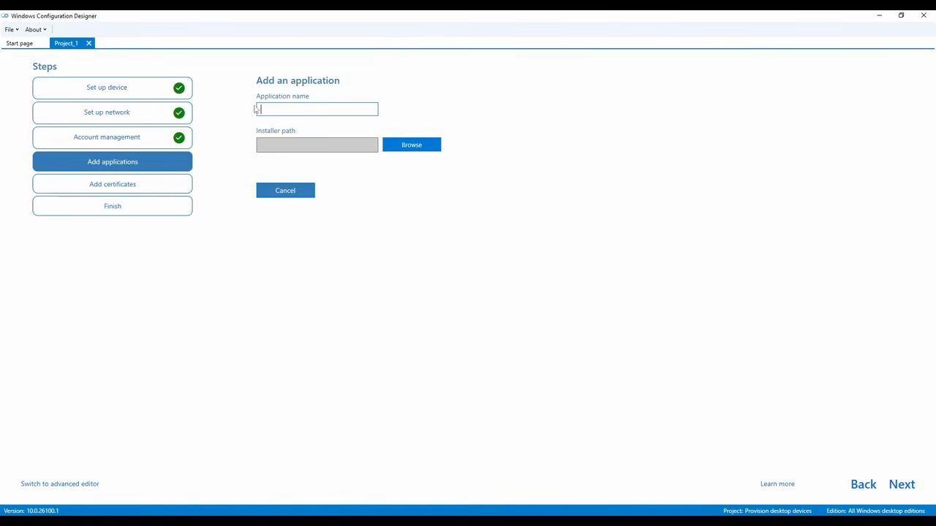
left_click(408, 146)
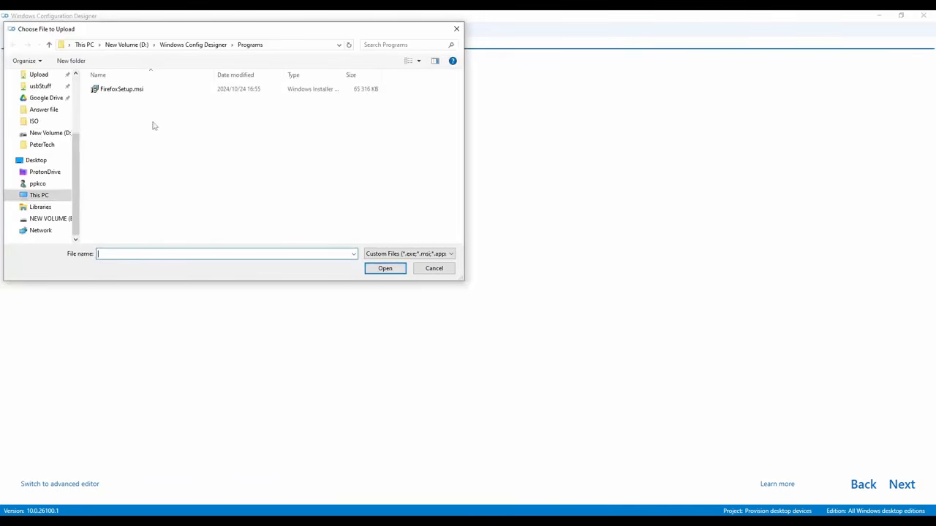
left_click_drag(192, 35, 289, 95)
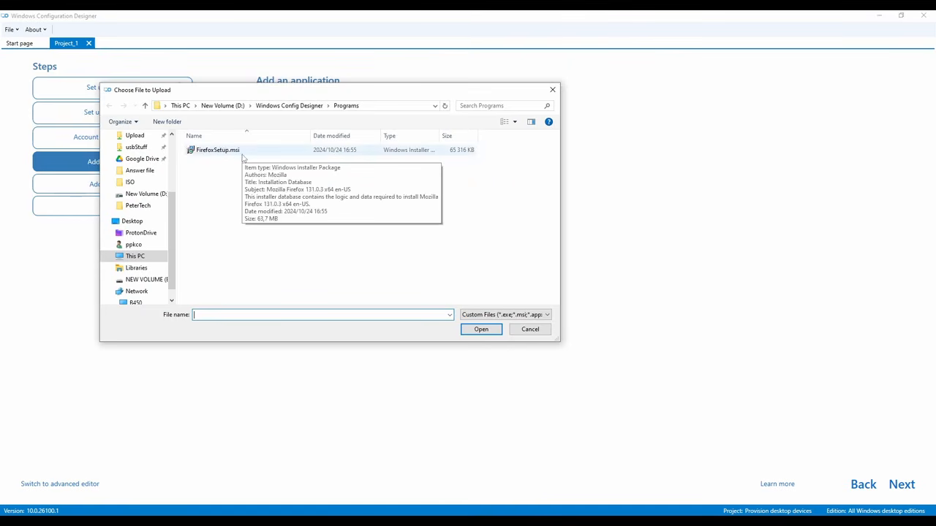
left_click_drag(315, 95, 291, 97)
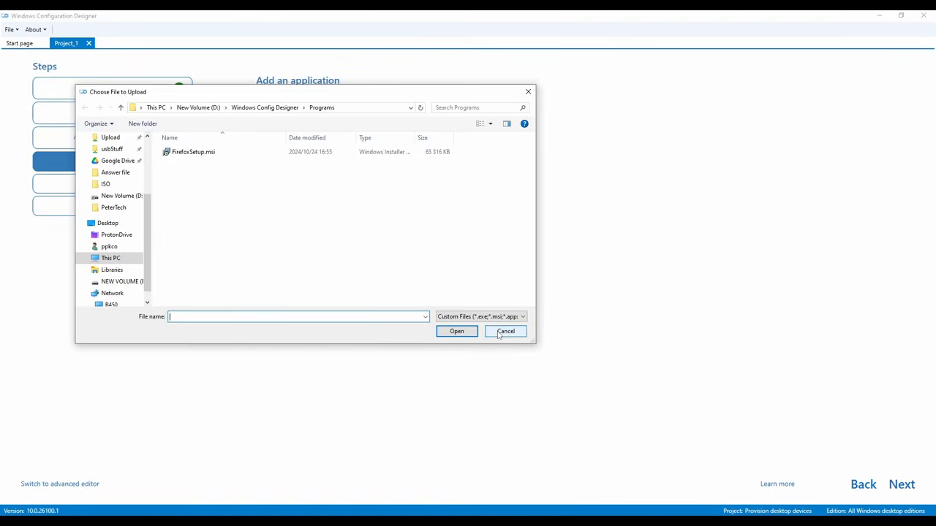
double_click(206, 156)
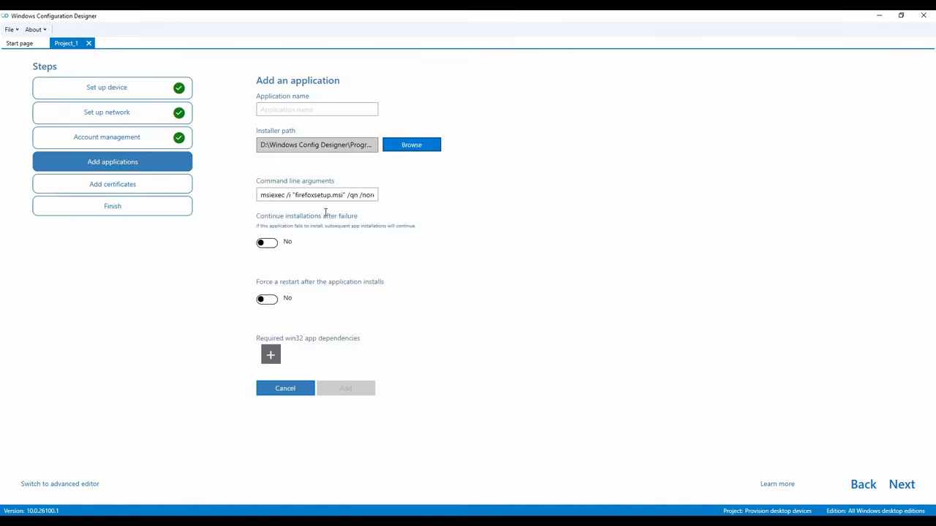
Review the msiexec /i "firefoxsetup.msi" /qn /norestart arguments and let later installs continue on failure
left_click(291, 196)
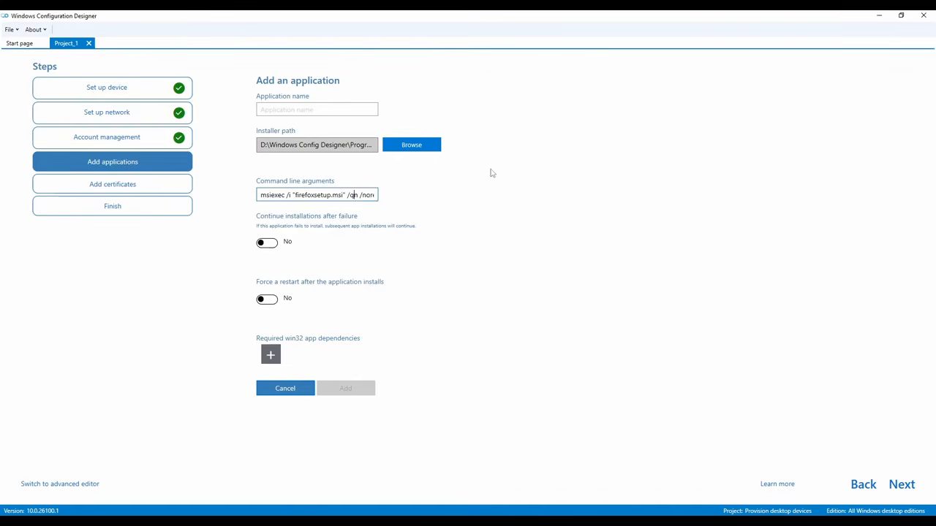
key("Right")
key("Right")
key("Right")
key("Right")
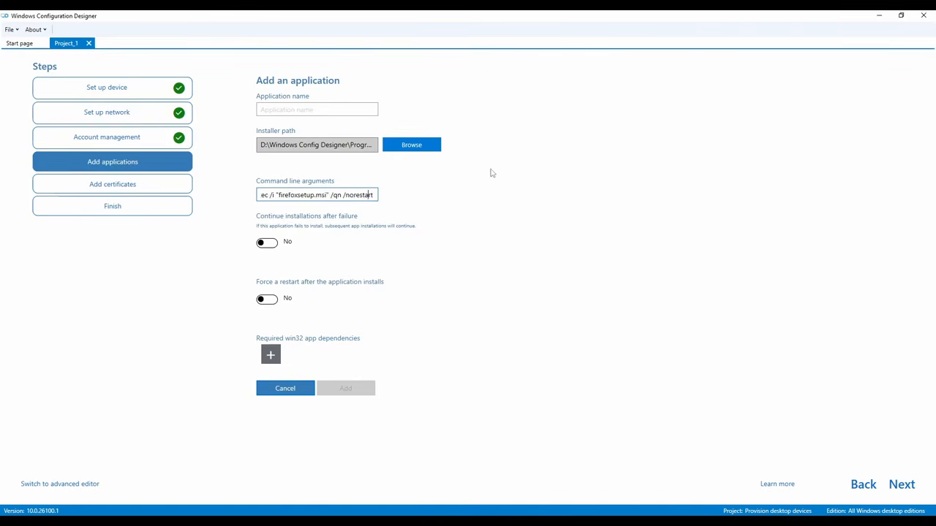
key("Left")
key("Left")
key("Left")
key("Left")
left_click(269, 245)
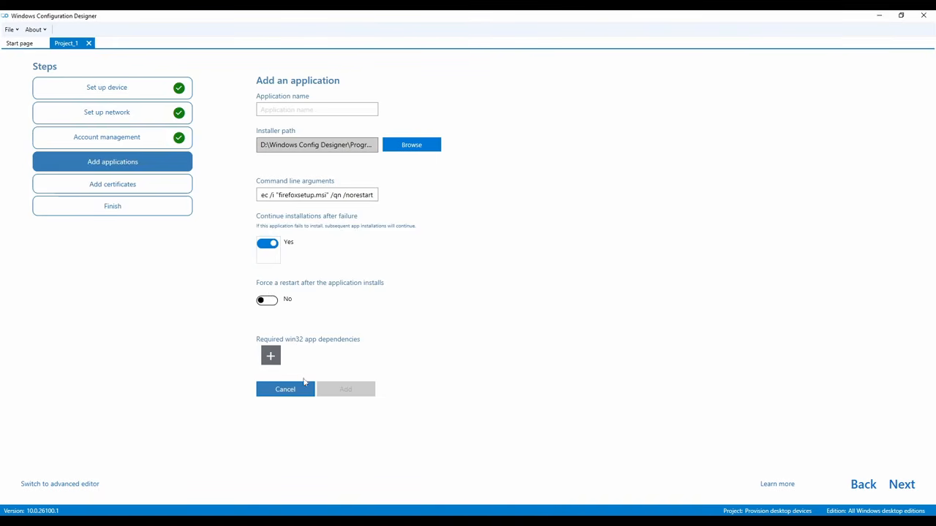
left_click(142, 189)
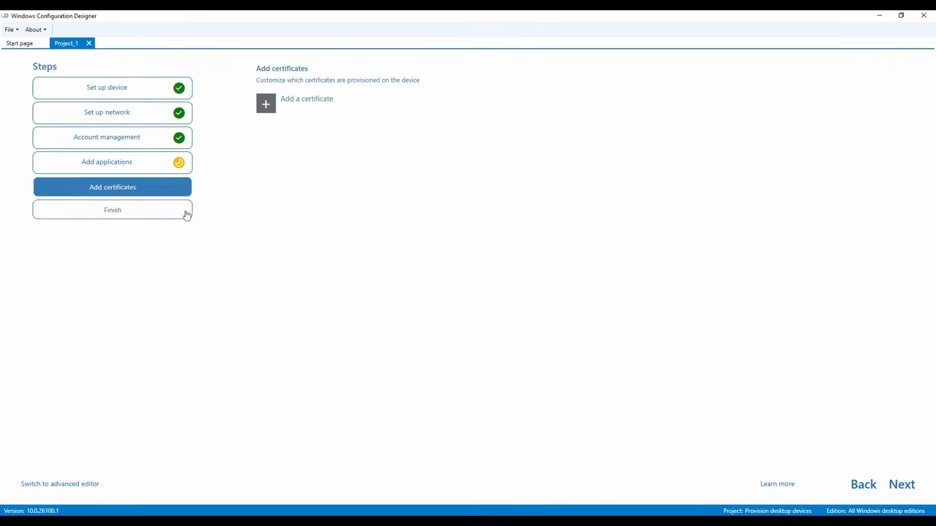
Cancel the incomplete Firefox application entry and build Project_1.ppkg from the Finish summary
left_click(113, 214)
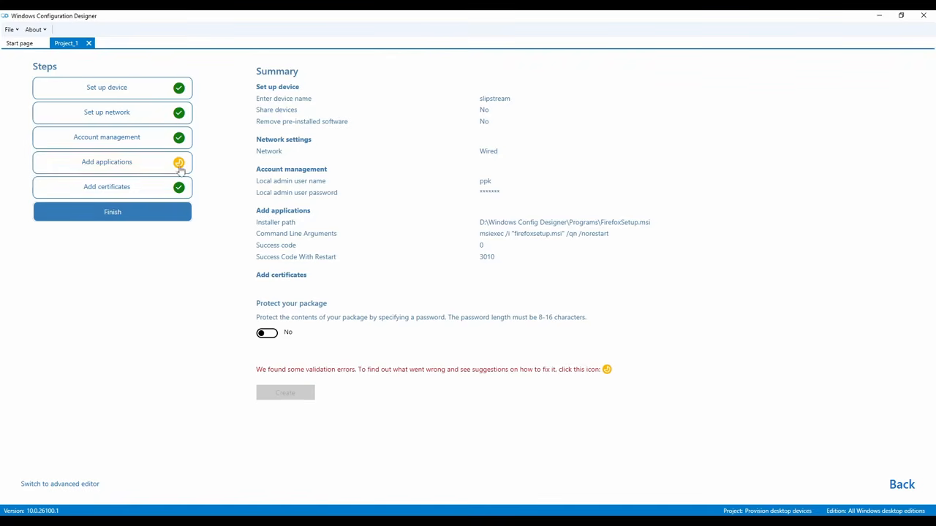
left_click(139, 163)
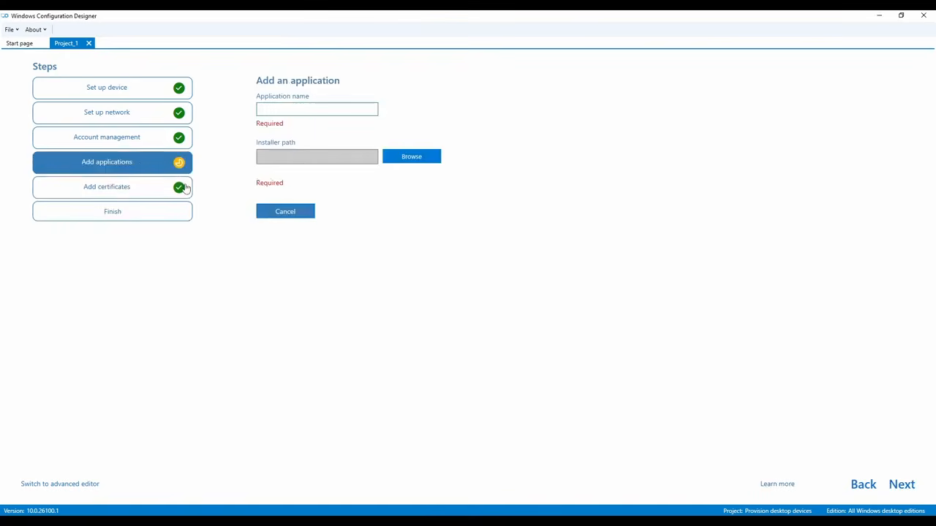
left_click(306, 215)
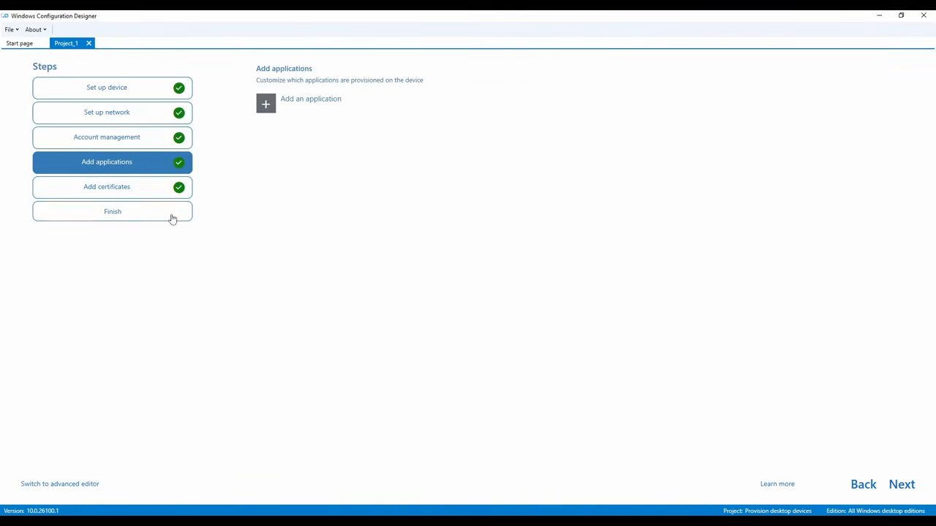
left_click(138, 215)
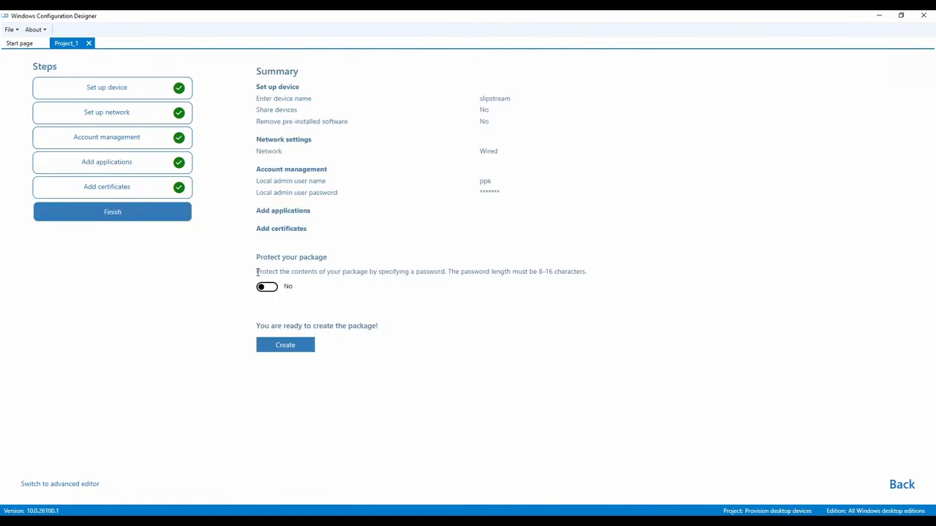
left_click(290, 348)
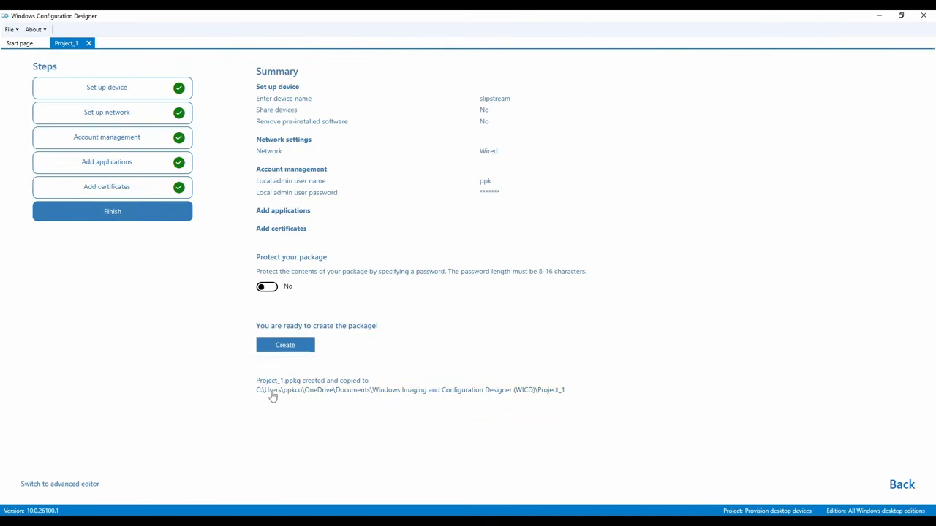
Close Project_1 and open the Windows 11 Slipstream project from Recent projects
left_click(88, 43)
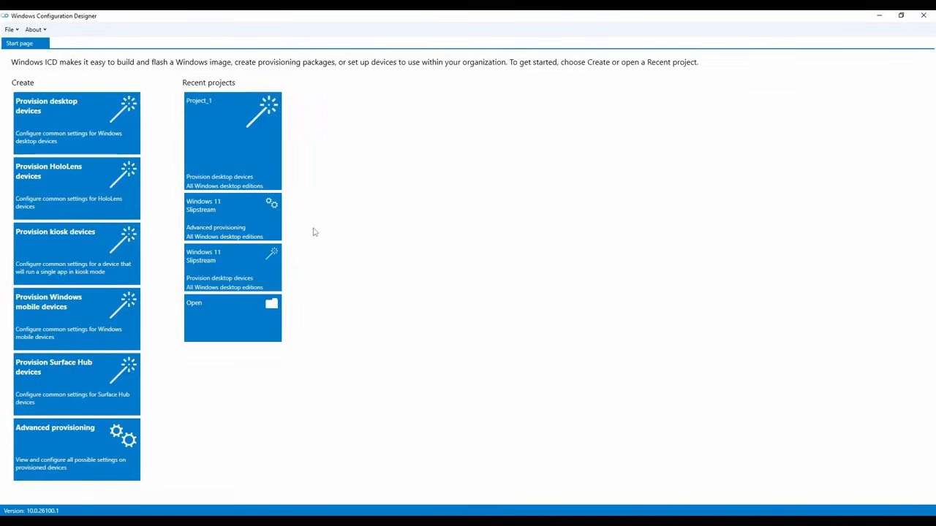
left_click(227, 224)
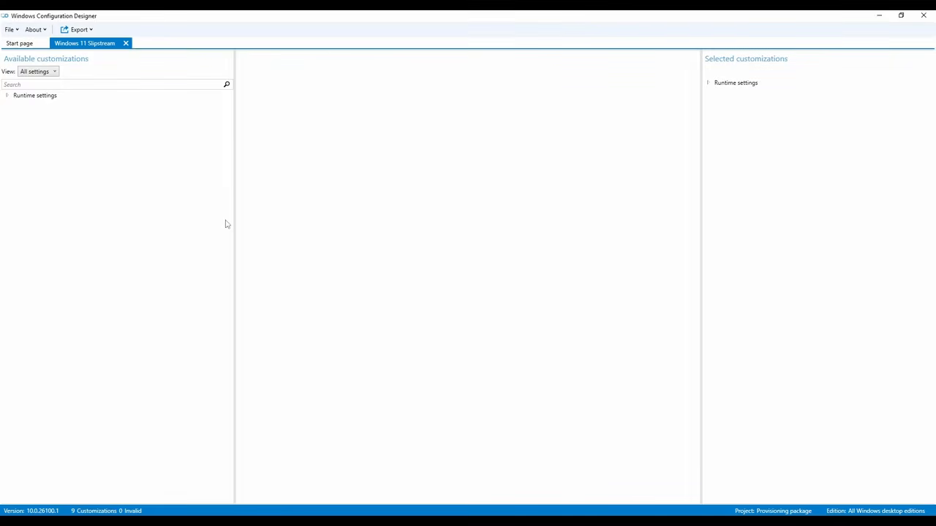
left_click(126, 44)
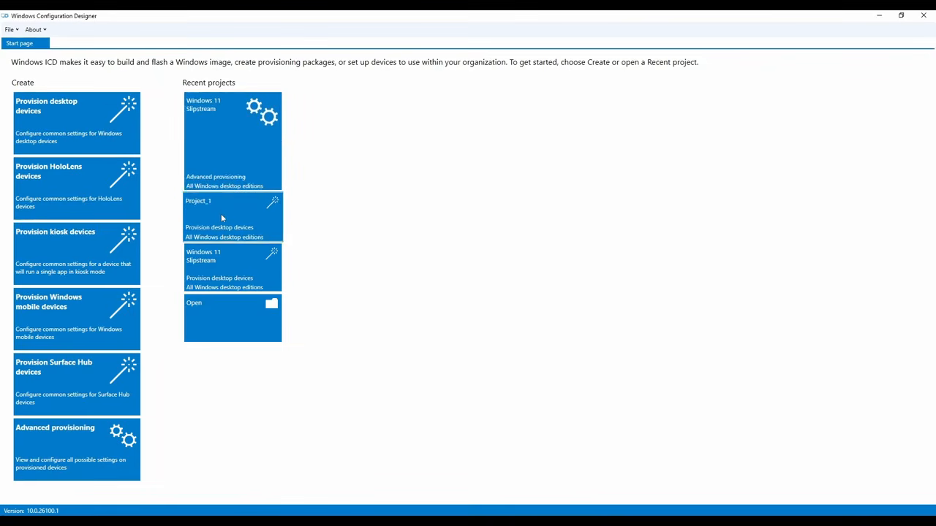
left_click(224, 140)
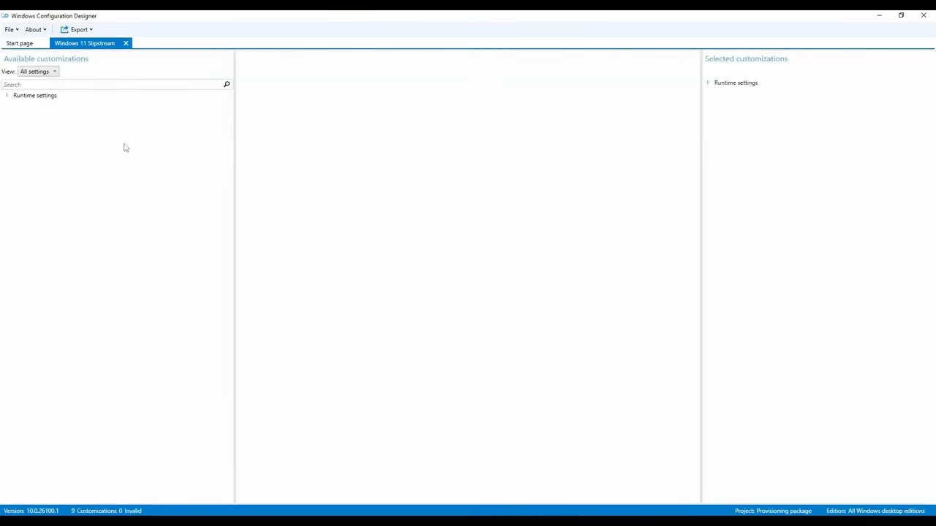
Expand Runtime settings > AccountManagement > UserProfilePolicies and view each of its five policies
left_click(9, 97)
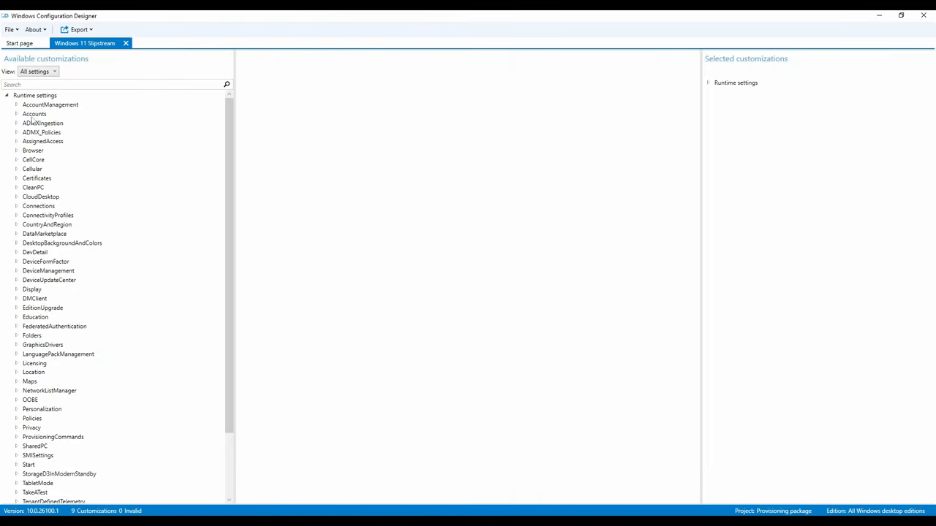
left_click(17, 104)
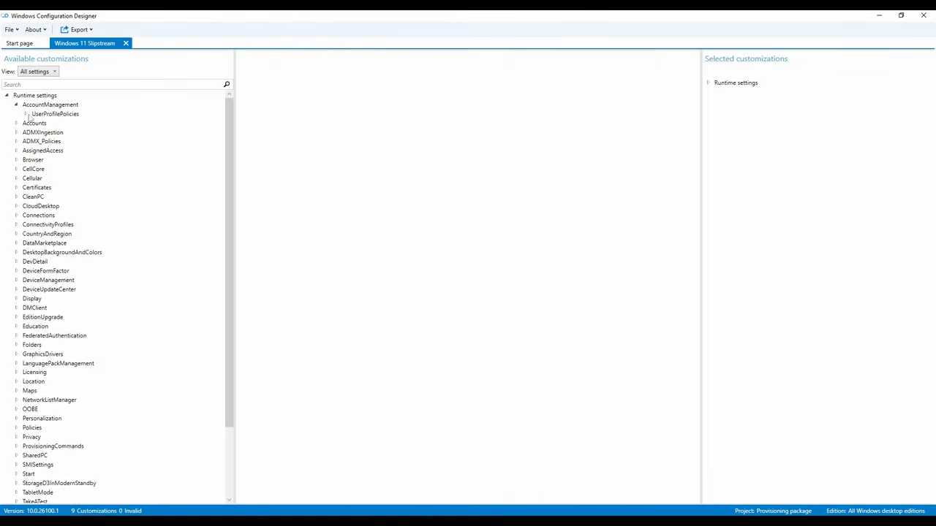
left_click(26, 115)
left_click(53, 124)
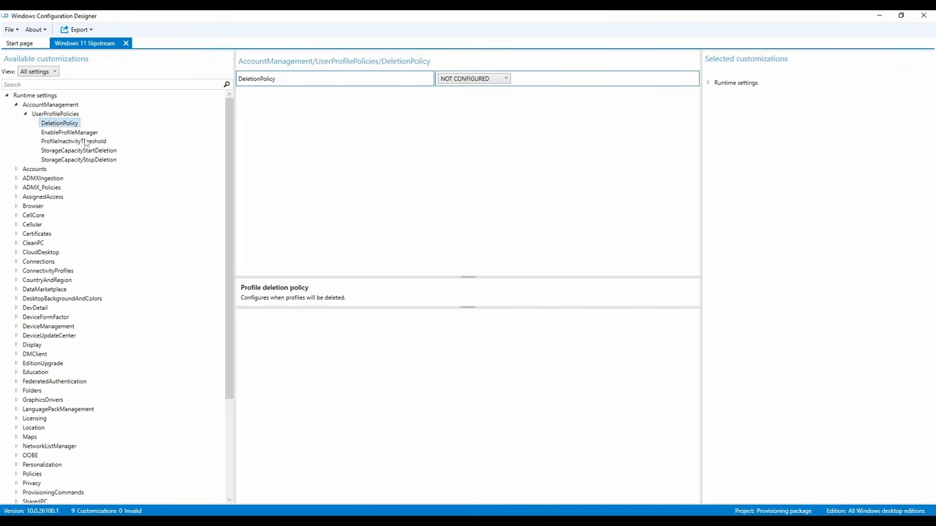
left_click(76, 133)
left_click(76, 142)
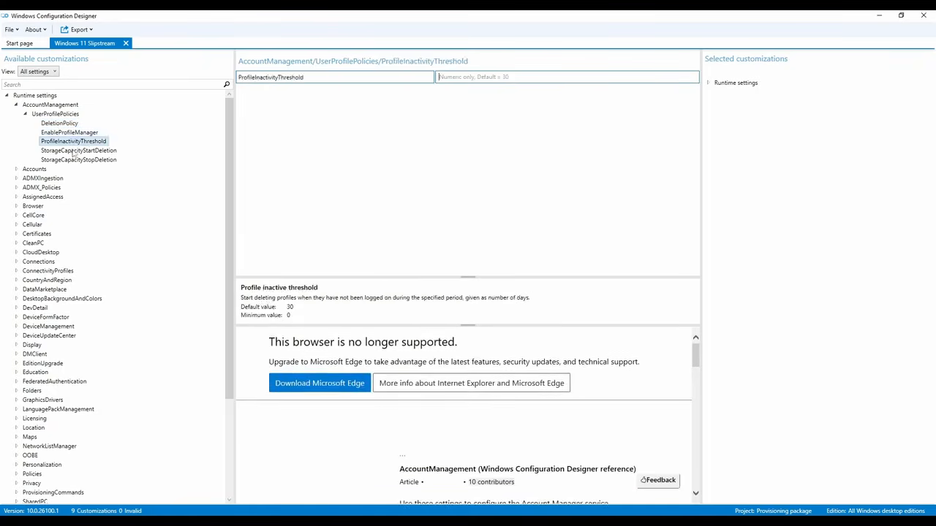
left_click(74, 150)
left_click(76, 160)
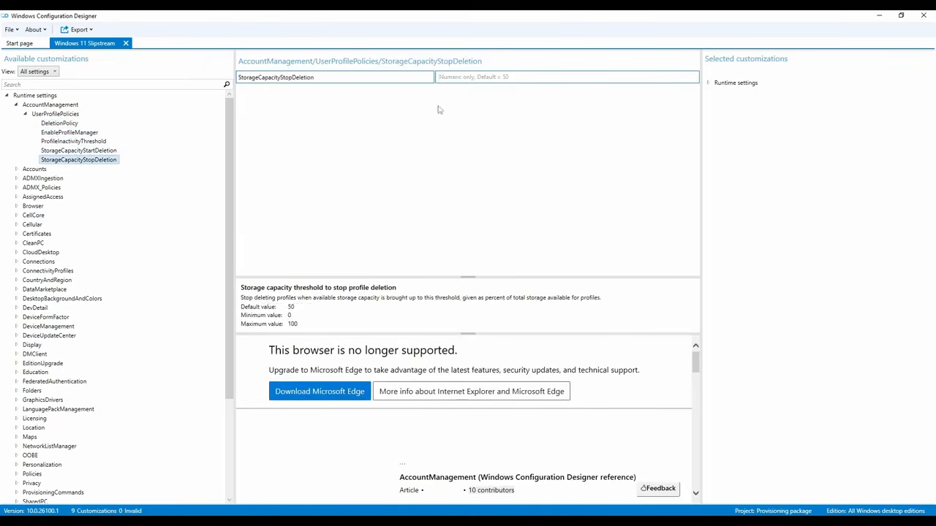
Expand and collapse Accounts, show all UserProfilePolicies together, then collapse AccountManagement
left_click(16, 170)
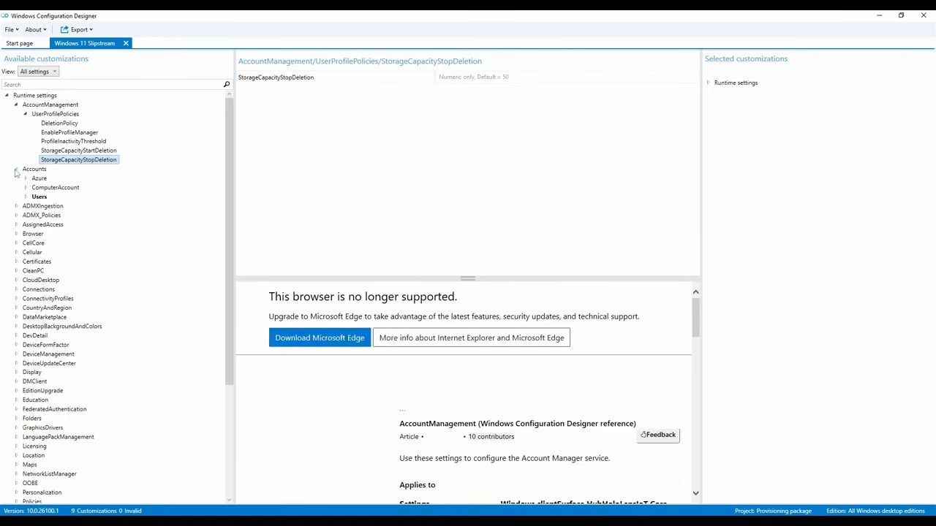
left_click(17, 169)
left_click(29, 115)
left_click(16, 105)
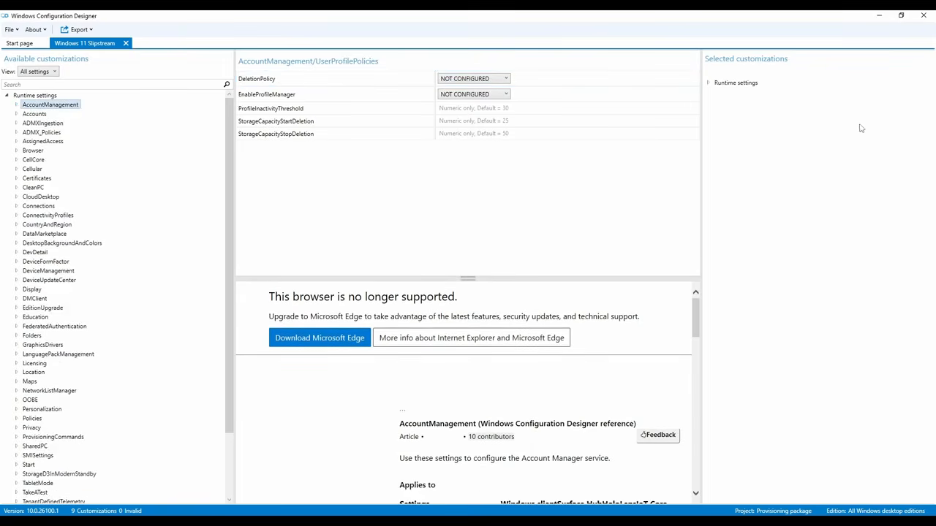
Open the configured Accounts > ComputerAccount > ComputerName setting and inspect its ppk-%RAND:5% value
left_click(708, 83)
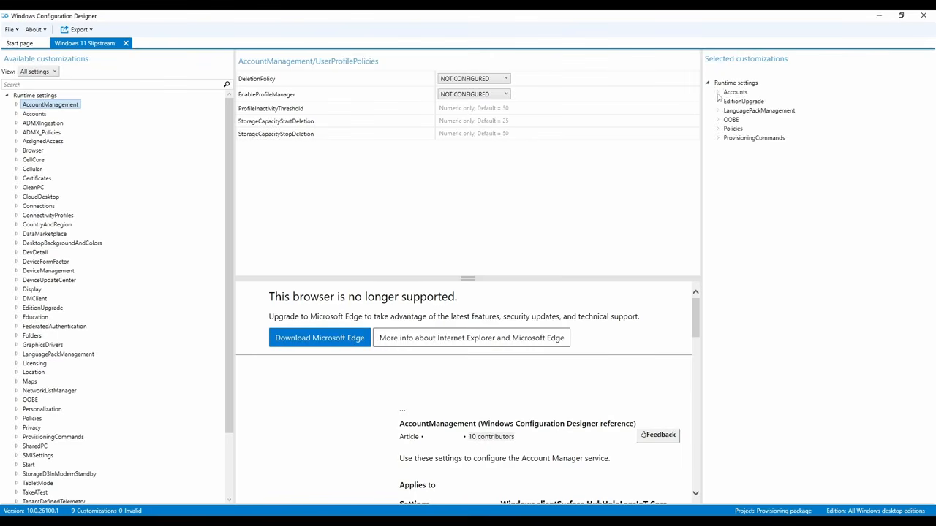
left_click(717, 93)
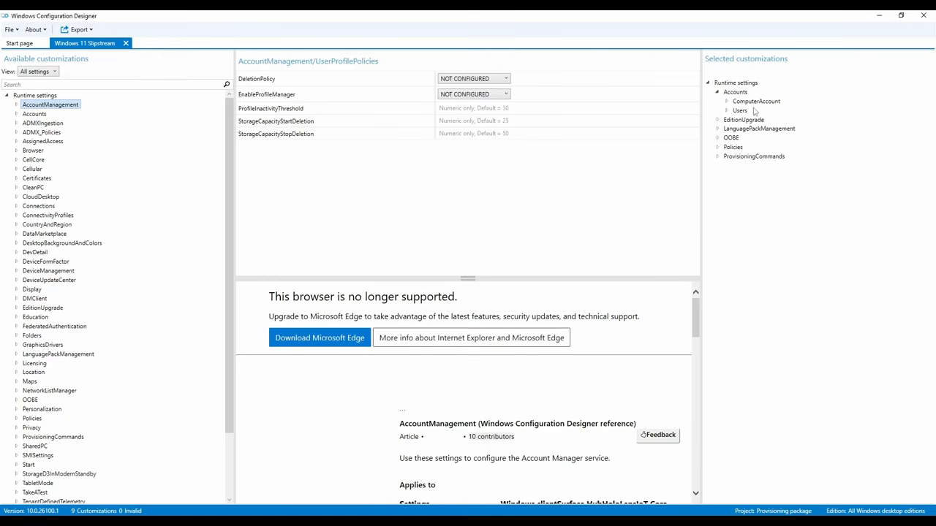
left_click(727, 102)
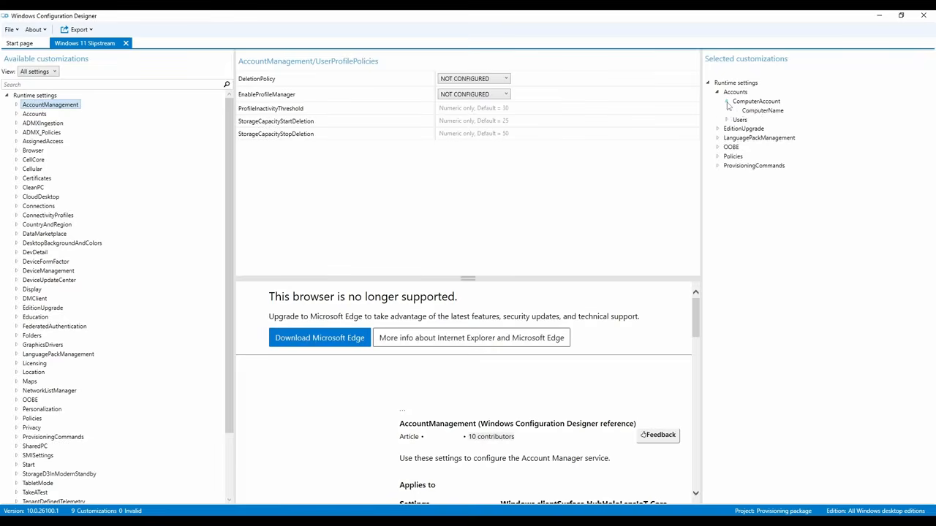
left_click(761, 111)
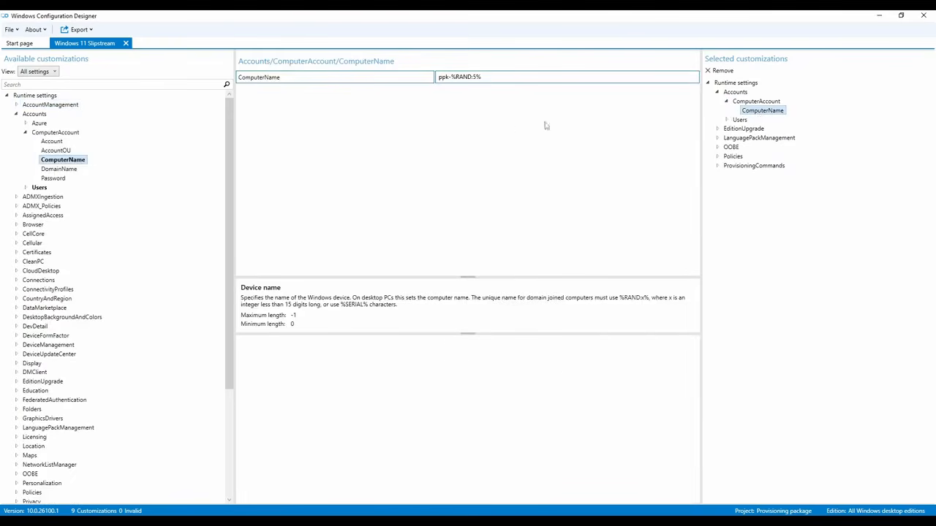
left_click(445, 84)
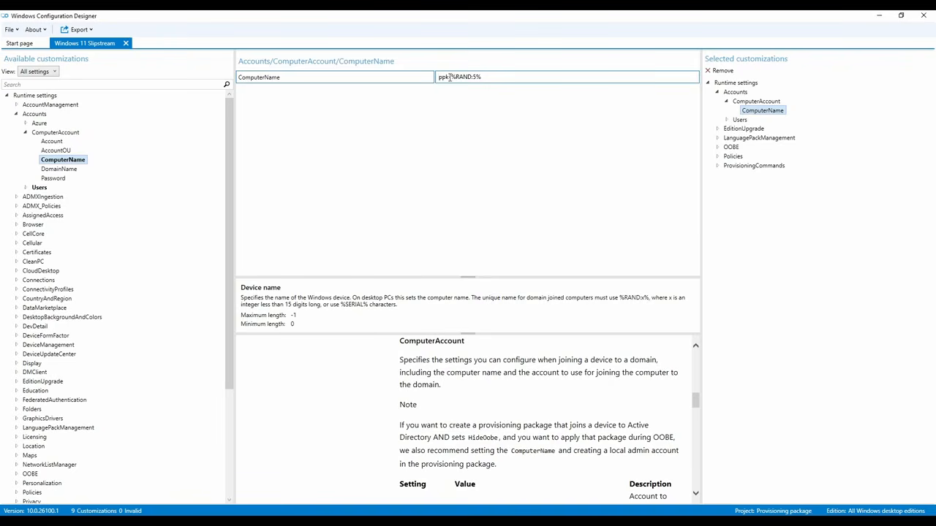
left_click_drag(449, 77, 527, 77)
left_click(465, 77)
Review the local account settings for user ppk, including its password and Administrators group
left_click(727, 120)
left_click(736, 129)
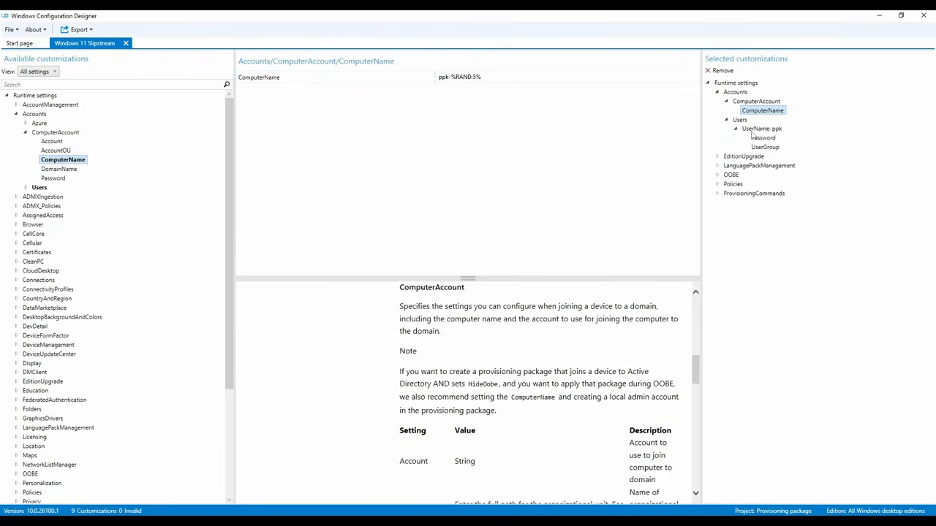
left_click(753, 131)
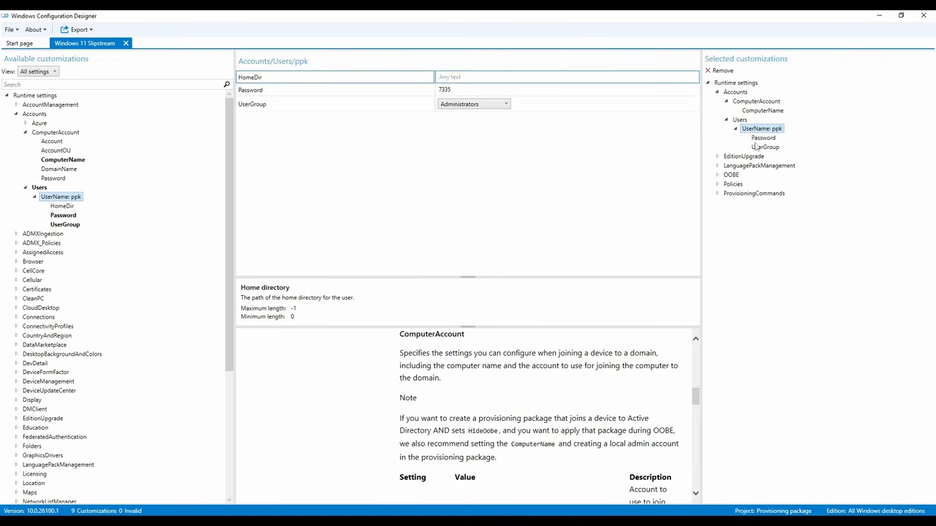
left_click(761, 139)
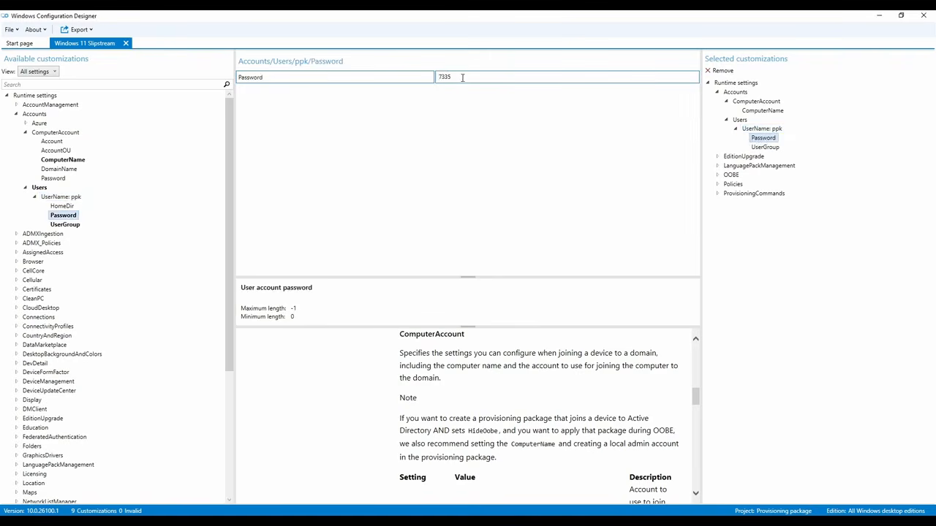
left_click(755, 130)
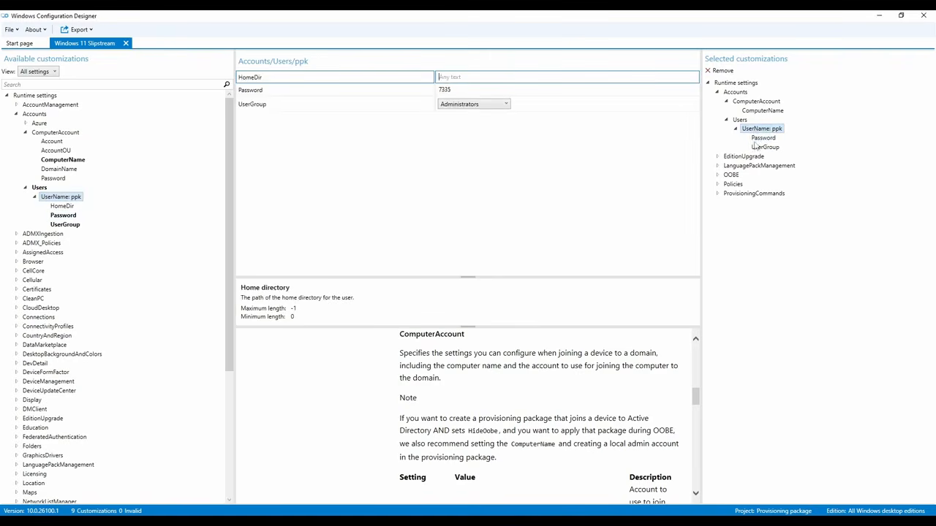
left_click(763, 148)
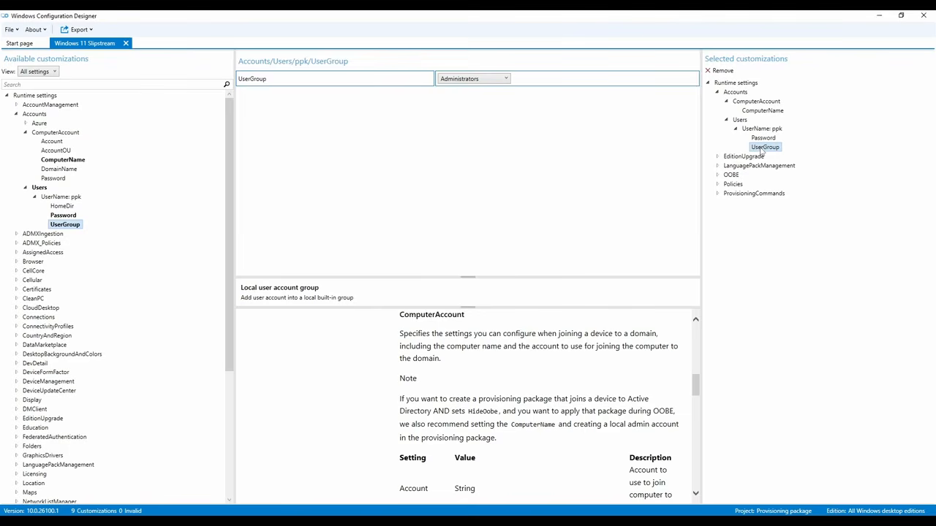
left_click(762, 130)
left_click(69, 198)
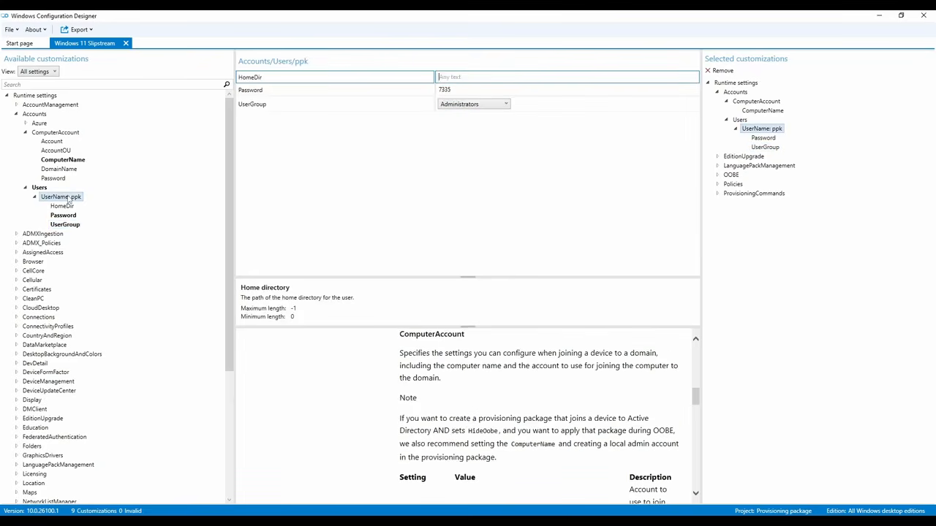
left_click(39, 189)
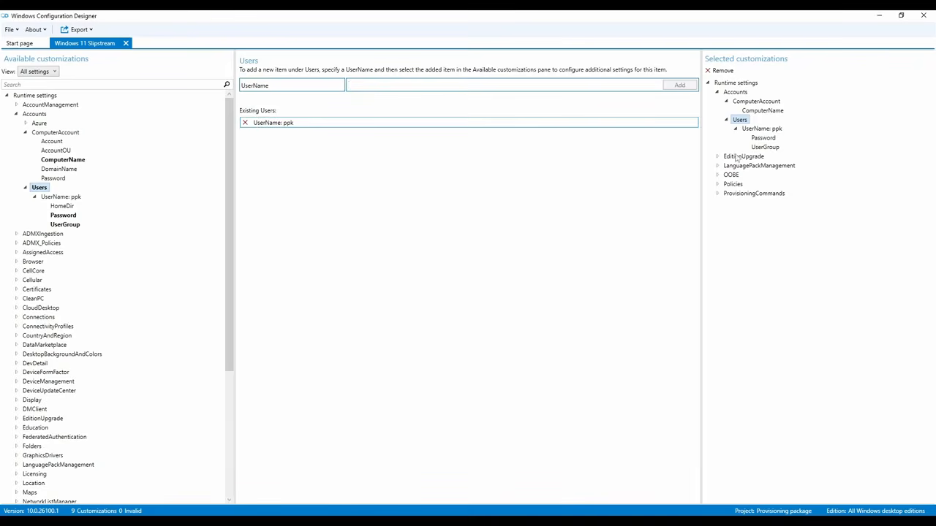
View all Accounts settings, dismiss the script error, and expand EditionUpgrade to show UpgradeEditionWithProductKey
left_click(727, 120)
left_click(727, 102)
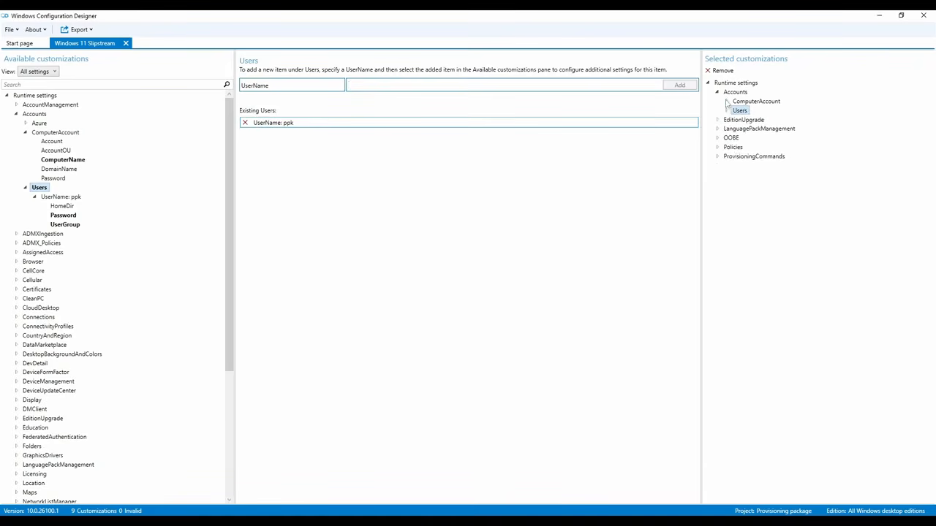
left_click(720, 94)
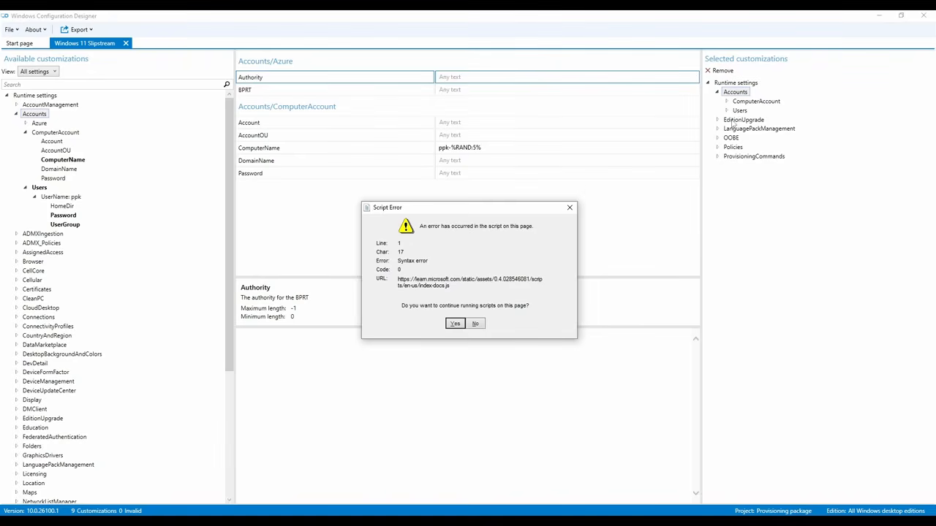
left_click(570, 207)
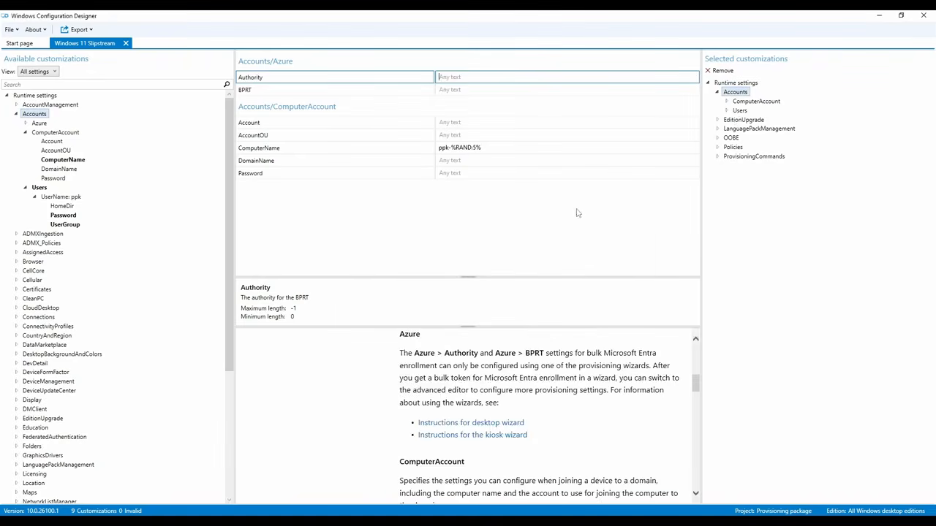
left_click(718, 93)
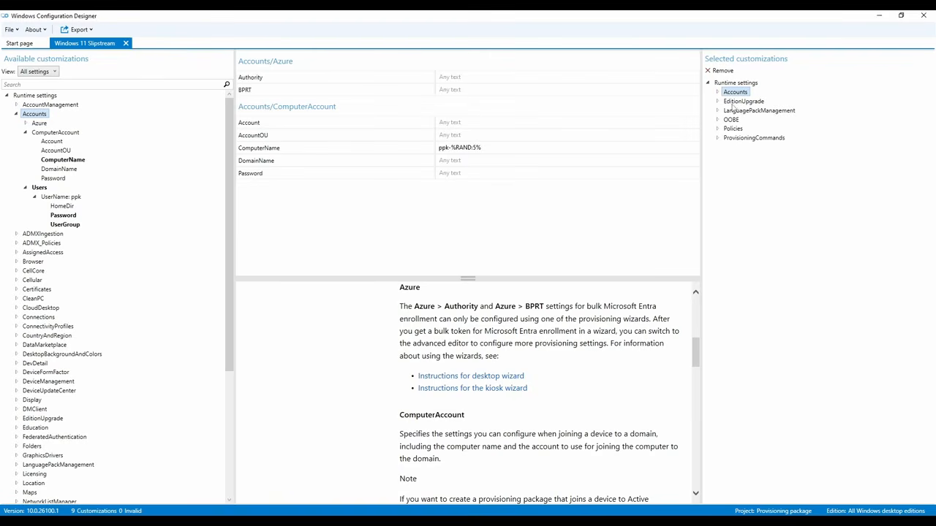
left_click(718, 101)
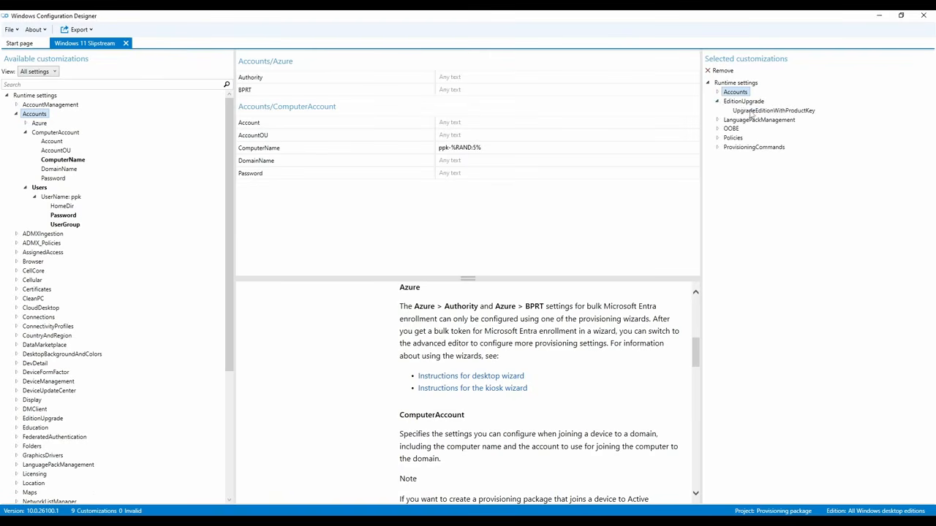
Check the UpgradeEditionWithProductKey value, then show SystemPreferredUILanguage set to en-us
left_click(751, 111)
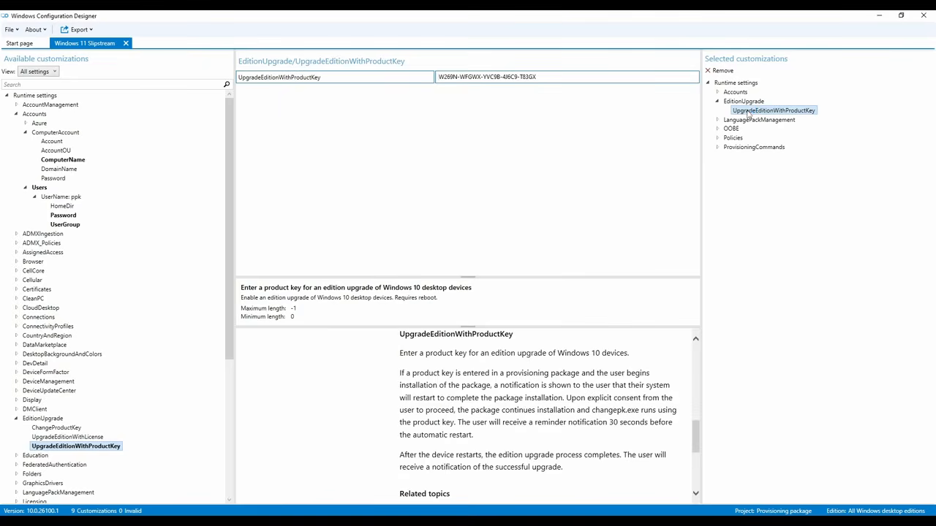
left_click_drag(580, 77, 329, 80)
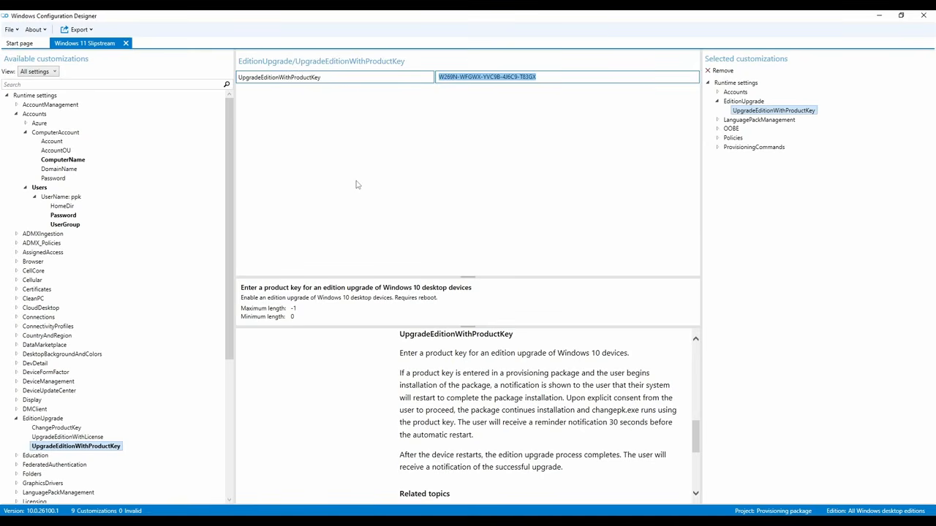
left_click(718, 120)
left_click(746, 130)
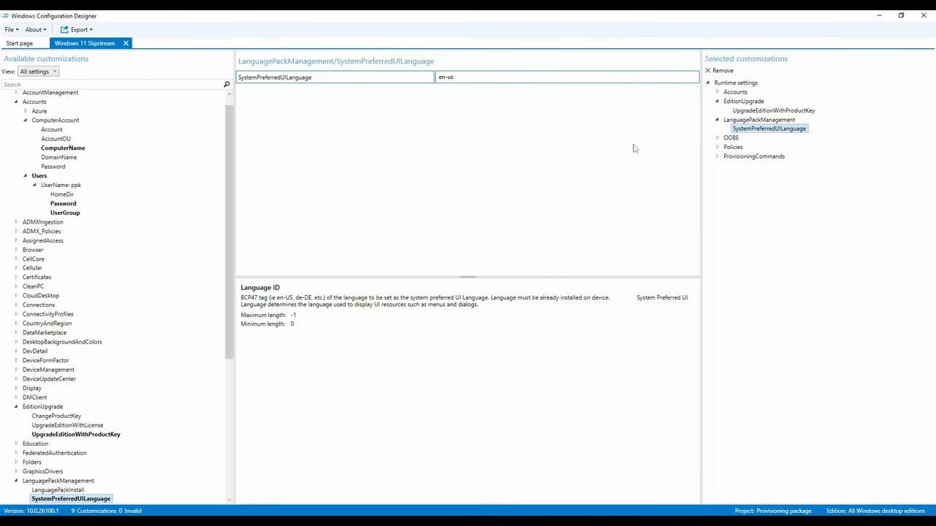
Show the OOBE Desktop HideOobe setting, confirming it is TRUE
left_click(717, 139)
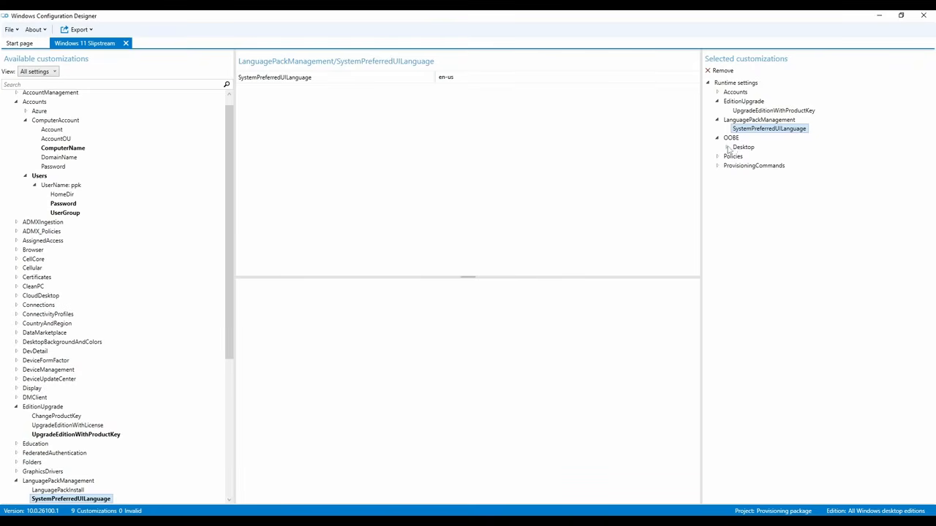
left_click(726, 147)
left_click(732, 138)
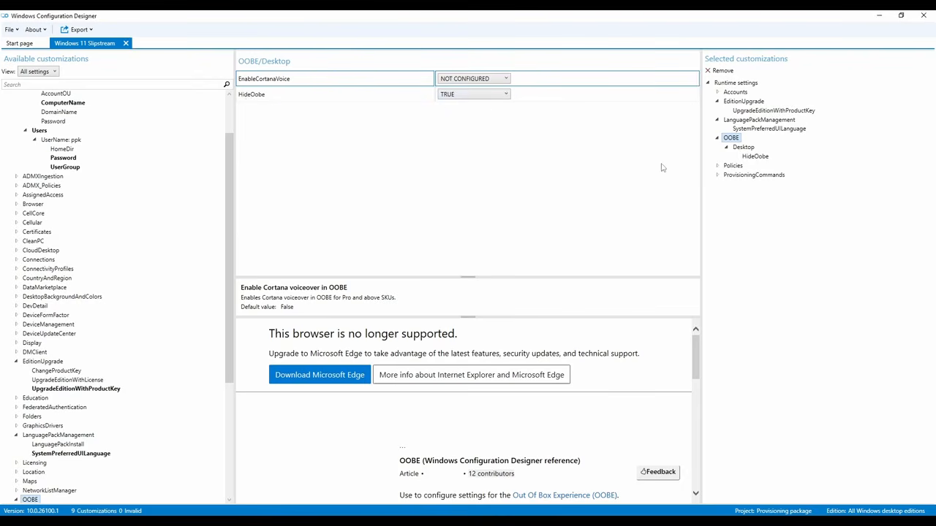
left_click(752, 149)
left_click(755, 158)
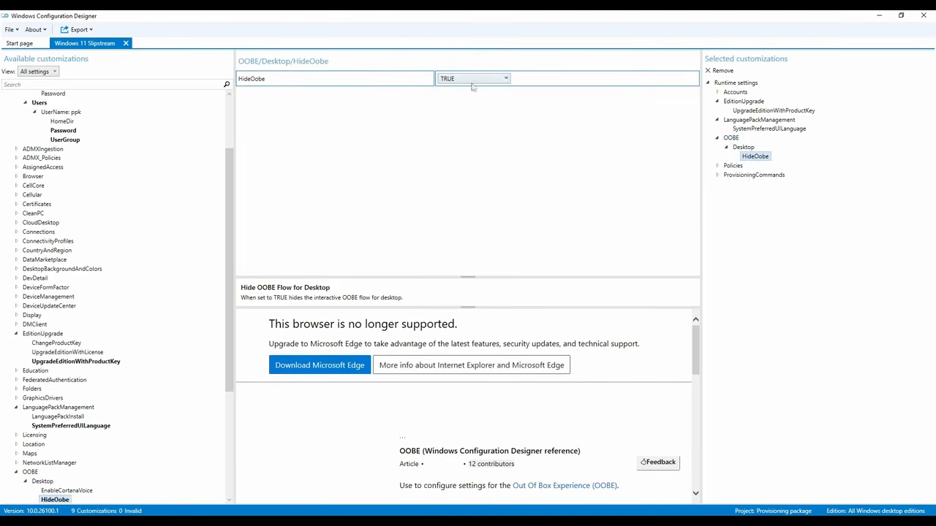
Confirm the ApplicationManagement AllowAllTrustedApps policy is Yes and expand ProvisioningCommands to show PrimaryContext
left_click(717, 166)
left_click(727, 176)
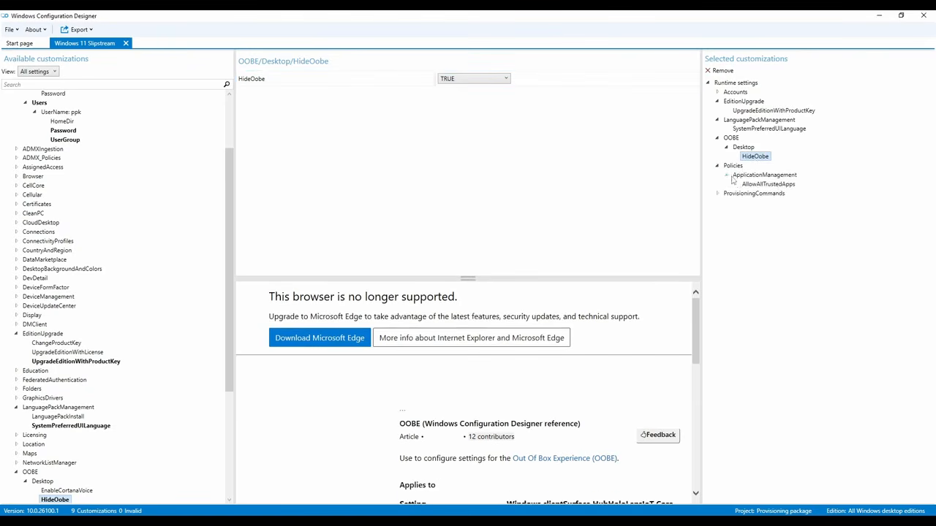
left_click(740, 180)
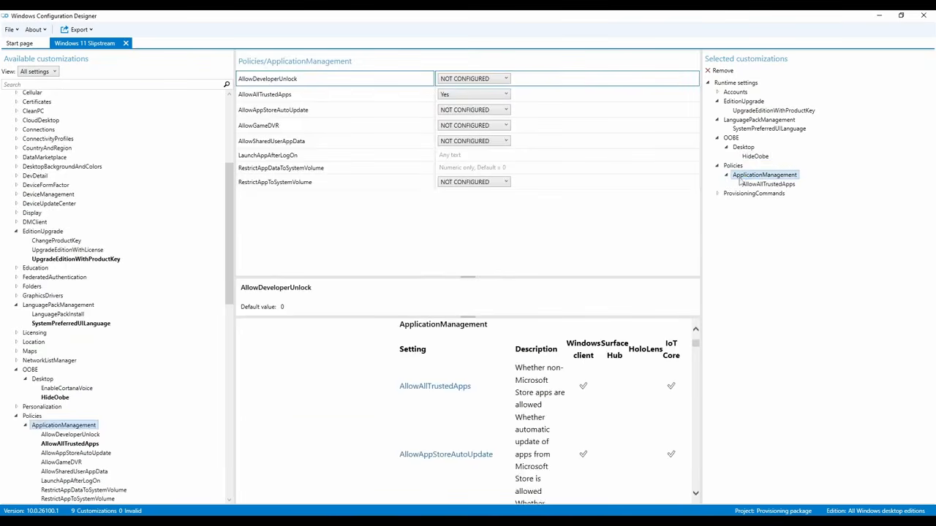
left_click(751, 186)
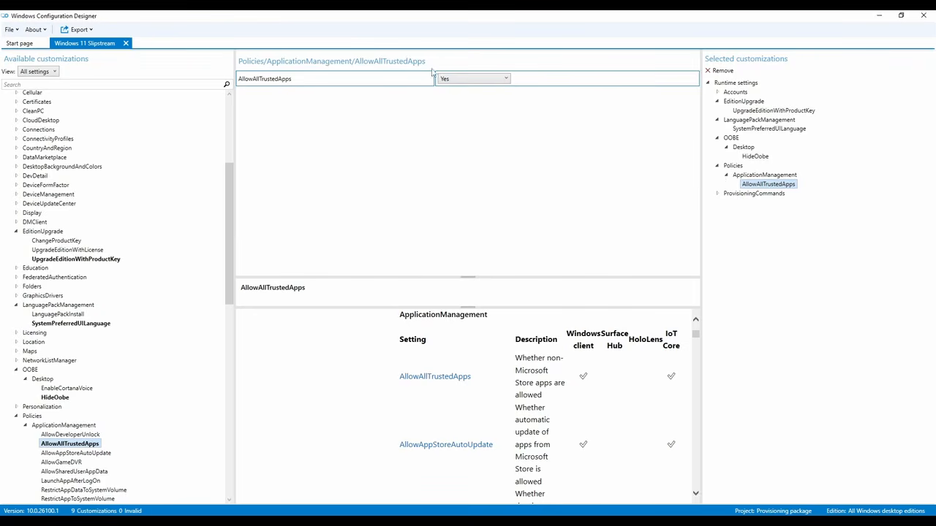
left_click(719, 194)
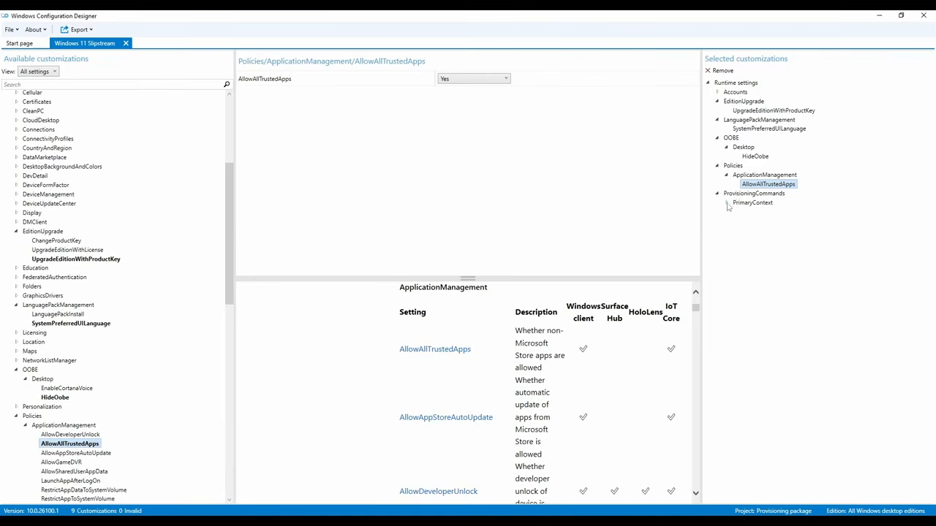
Show the Firefox (0) command's CommandFile and its CommandLine, cmd.exe /c msiexec /i firefoxSetup.msi /quiet
left_click(727, 205)
left_click(739, 205)
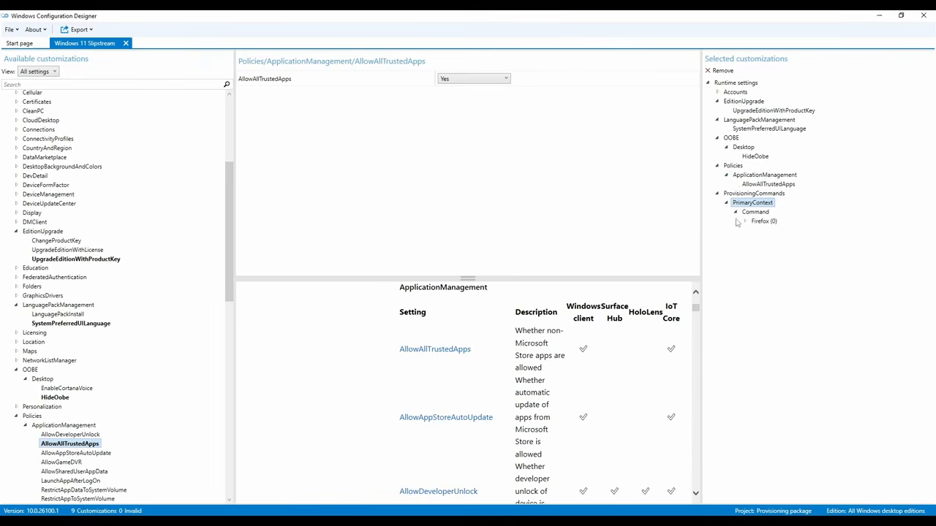
double_click(749, 214)
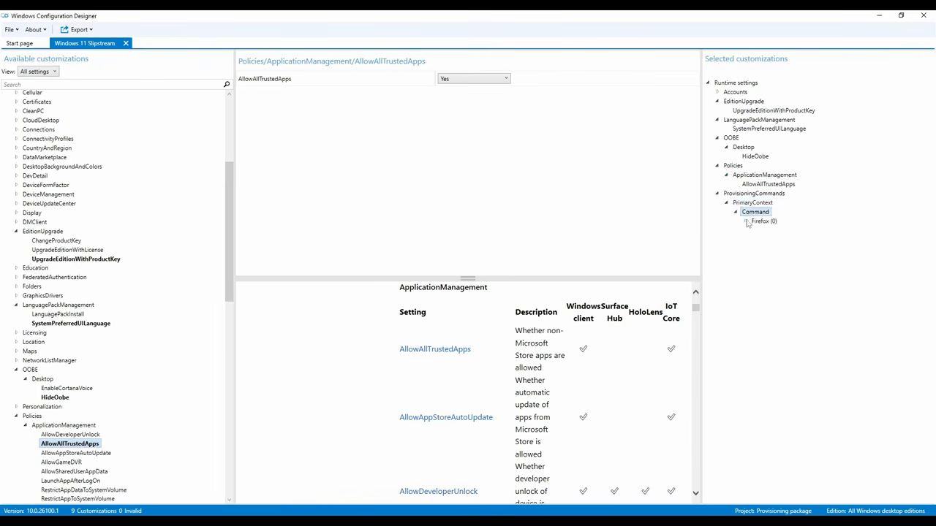
left_click(745, 222)
left_click(759, 224)
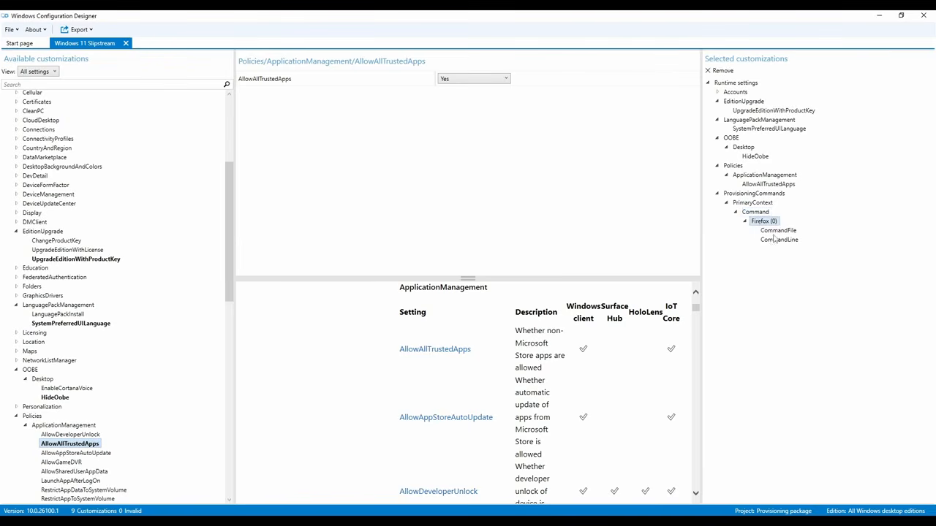
left_click(774, 233)
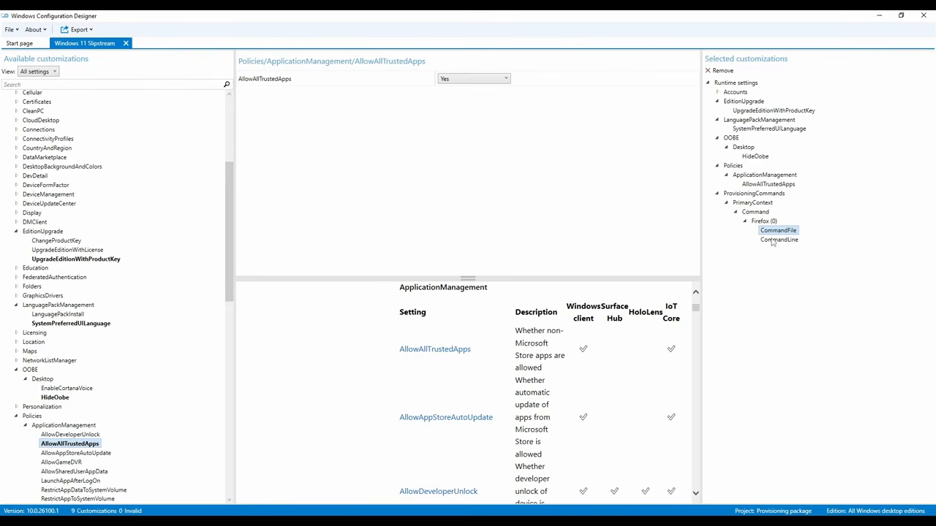
left_click(765, 222)
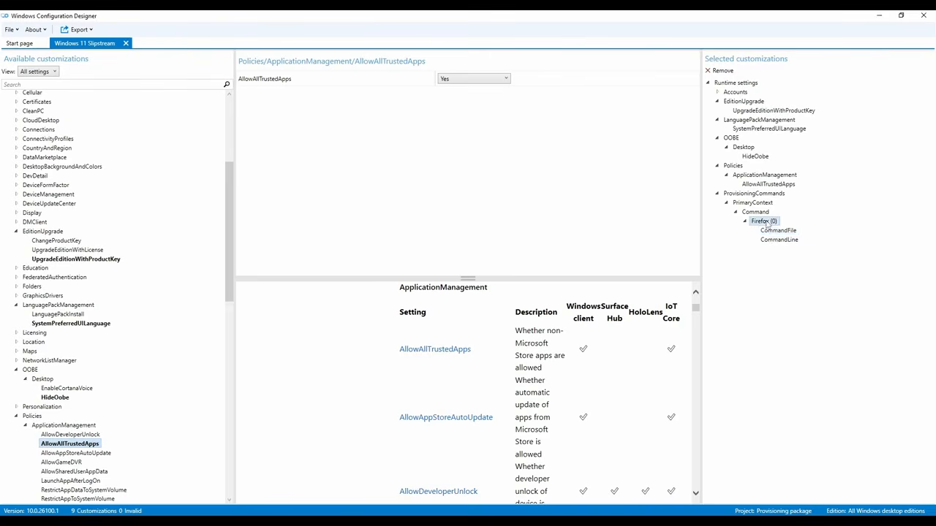
left_click(774, 231)
left_click(771, 241)
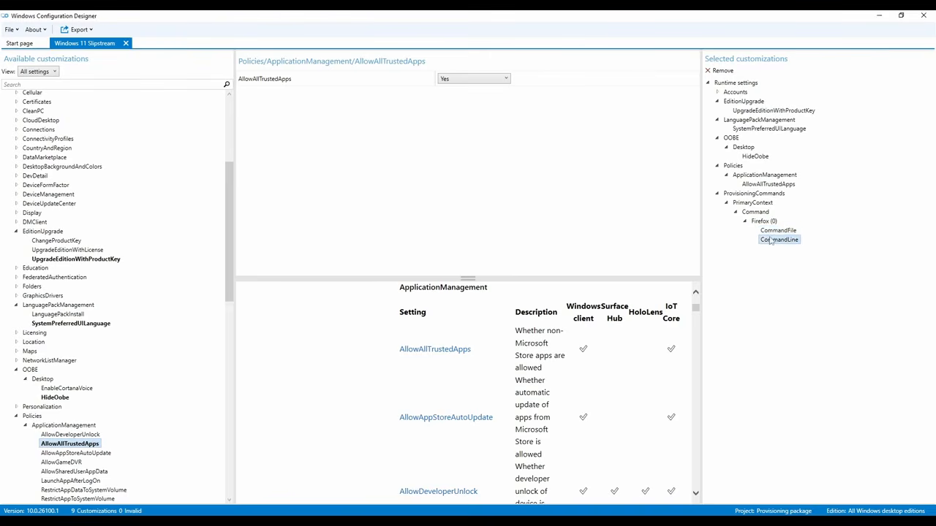
left_click(770, 233)
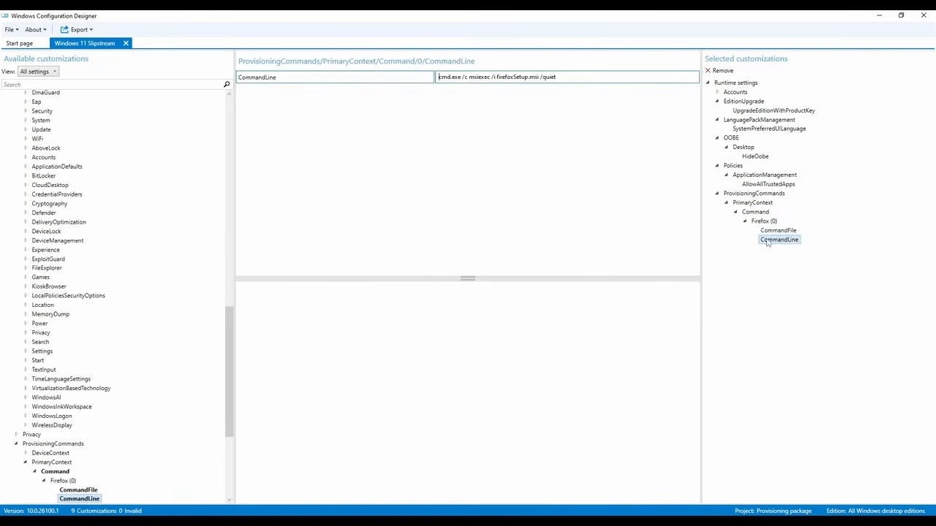
Dismiss the script error and open the Browse file picker for the Firefox command file
left_click(773, 239)
left_click(772, 231)
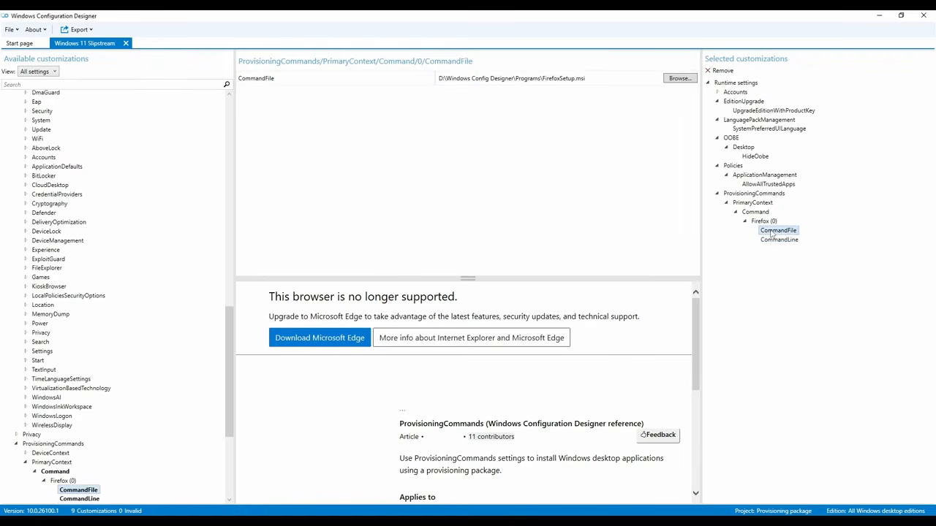
left_click(765, 222)
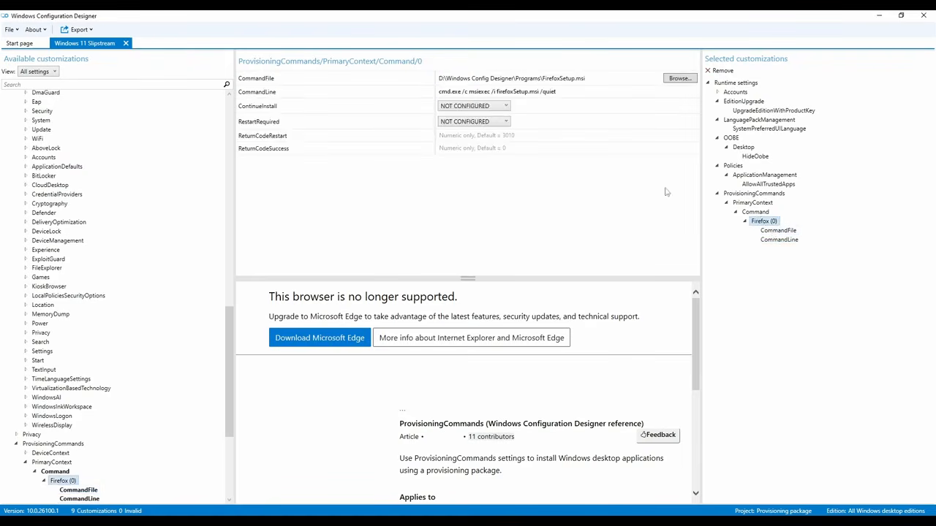
left_click(757, 214)
left_click(761, 222)
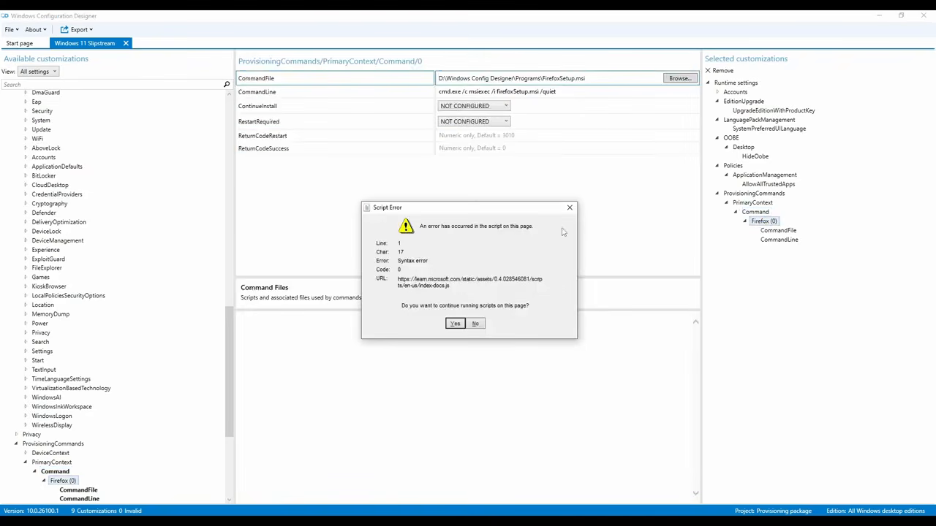
left_click(572, 212)
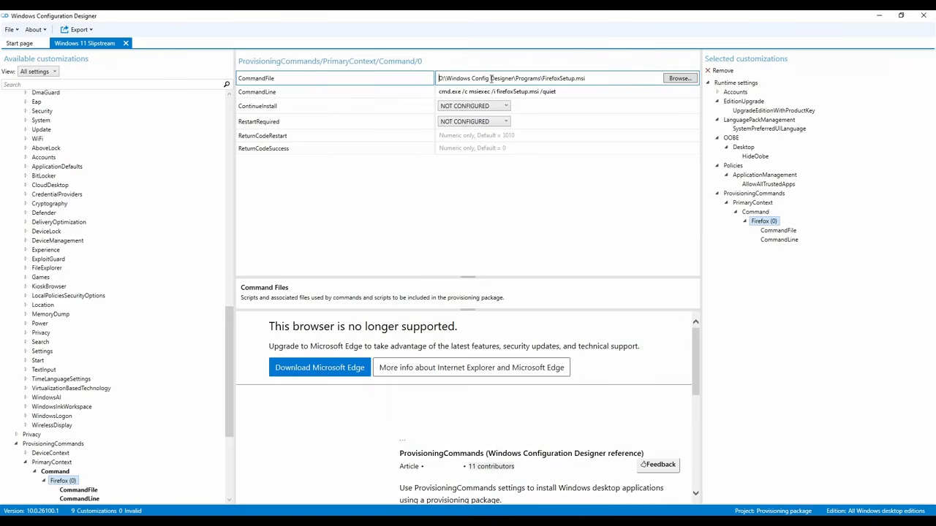
left_click(679, 79)
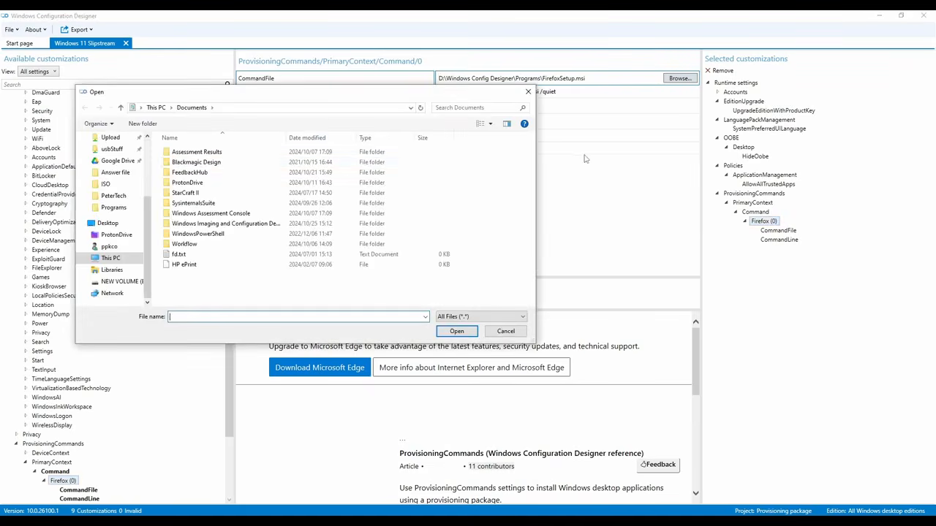
Close the file picker unchanged and start editing the Firefox CommandLine value
left_click(527, 94)
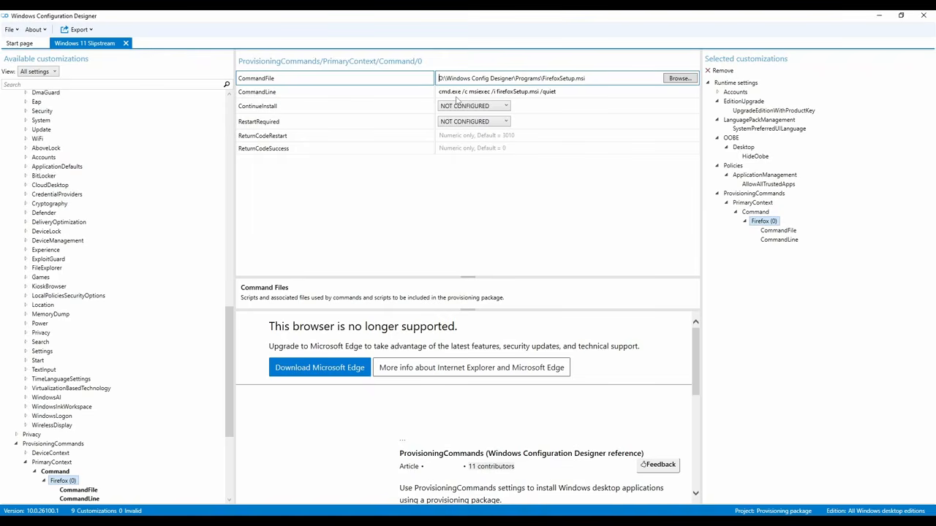
left_click(558, 93)
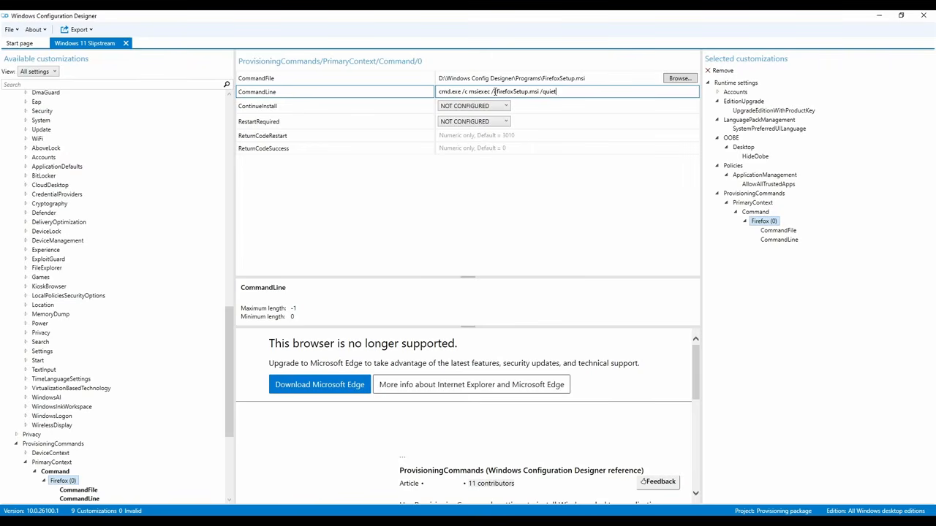
Insert 'i' so the command line reads cmd.exe /c msiexec /i firefoxSetup.msi /quiet
left_click(494, 92)
type("i")
Expand TenantDefinedTelemetry, Time and UnifiedWriteFilter to review customizations, then switch to File Explorer
scroll(132, 387, "down", 7)
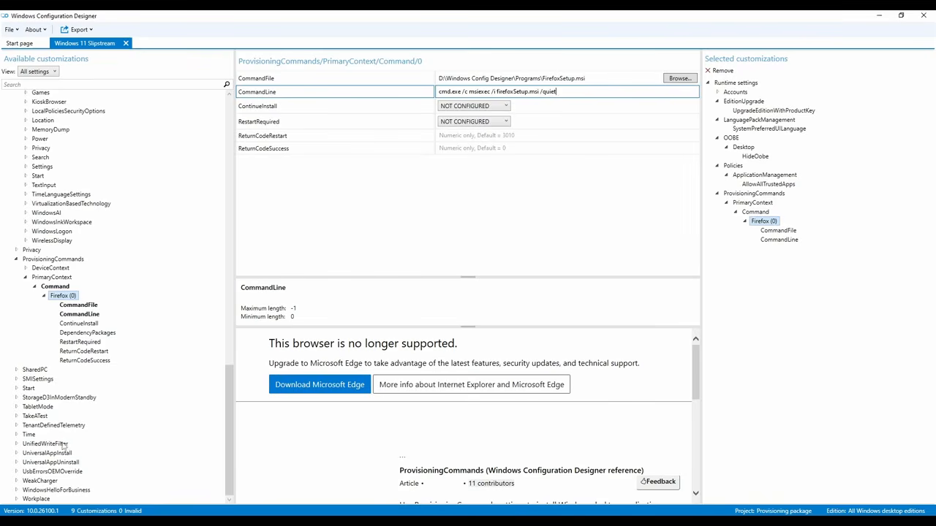
left_click(17, 426)
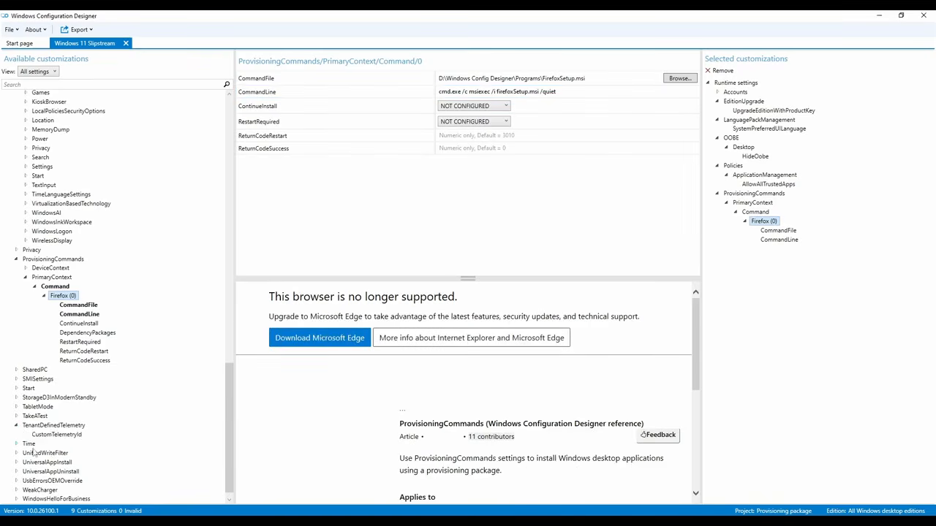
left_click(16, 445)
left_click(17, 463)
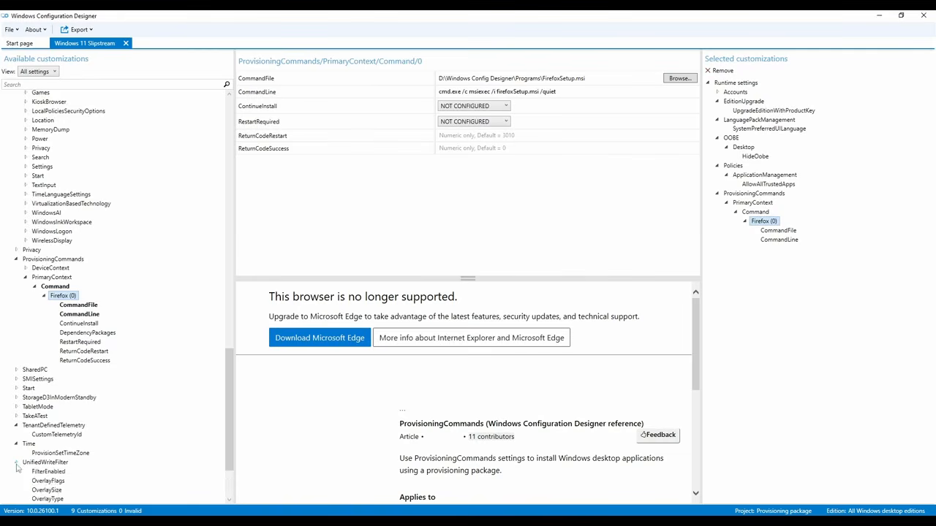
scroll(55, 479, "down", 3)
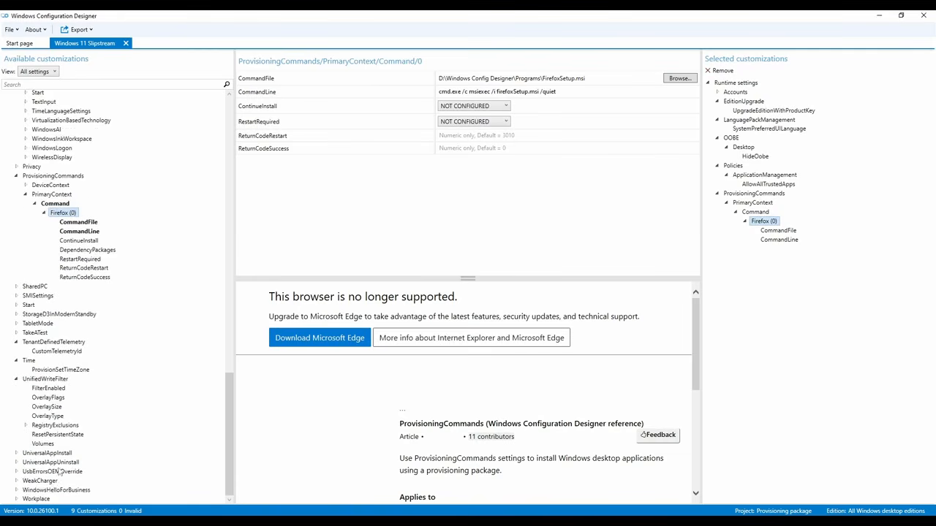
scroll(60, 472, "up", 6)
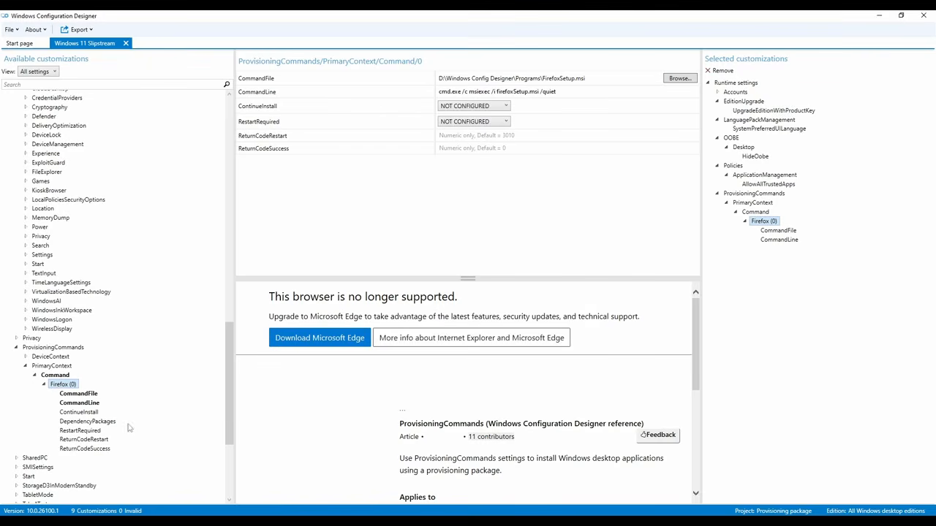
scroll(147, 386, "up", 1)
scroll(146, 385, "up", 15)
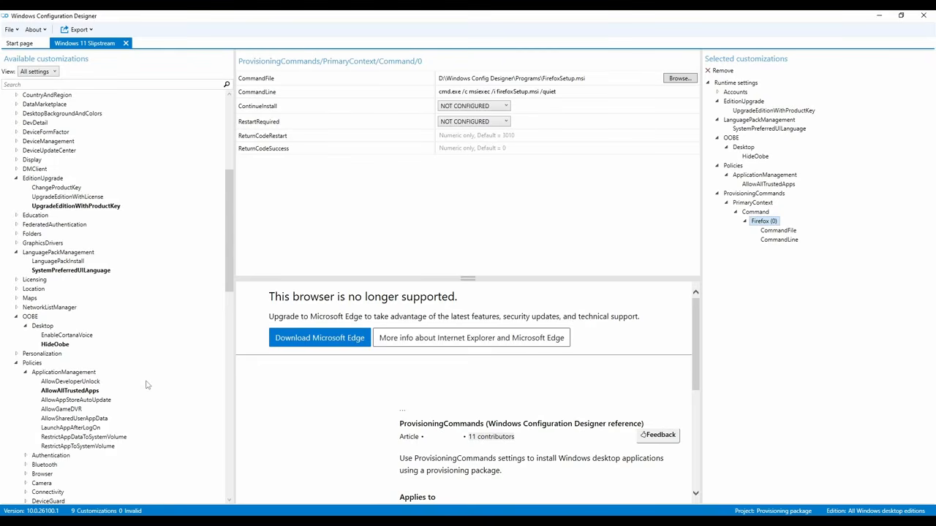
scroll(146, 386, "up", 10)
scroll(146, 386, "down", 1)
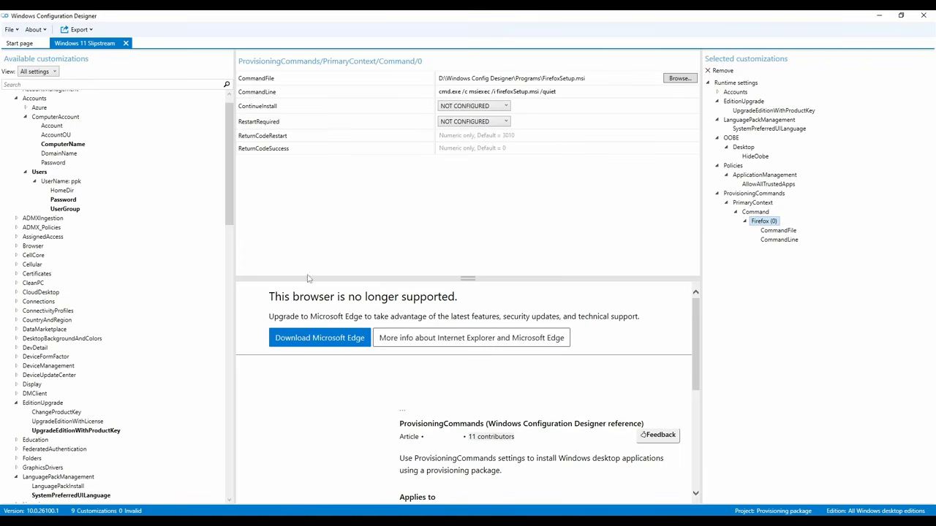
left_click(669, 521)
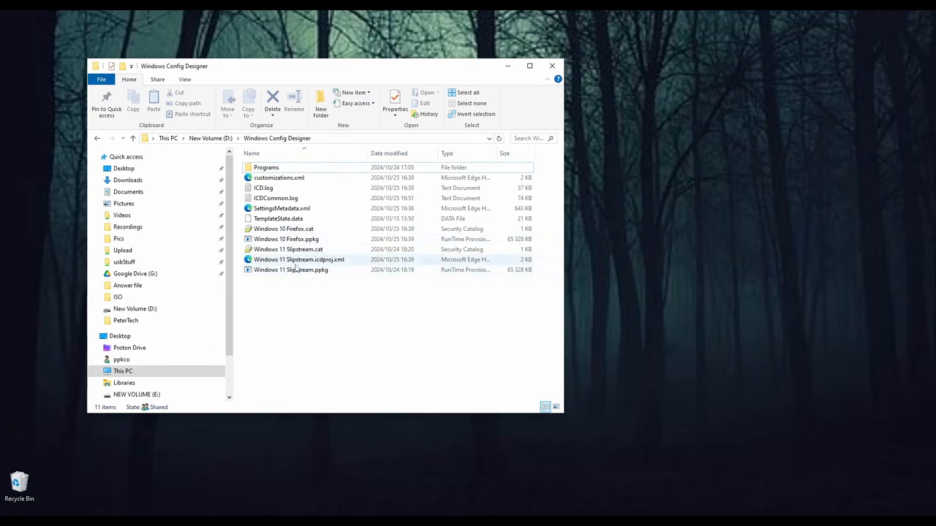
Copy Windows 11 Slipstream.ppkg onto the USB drive NEW VOLUME (E:)
left_click(297, 271)
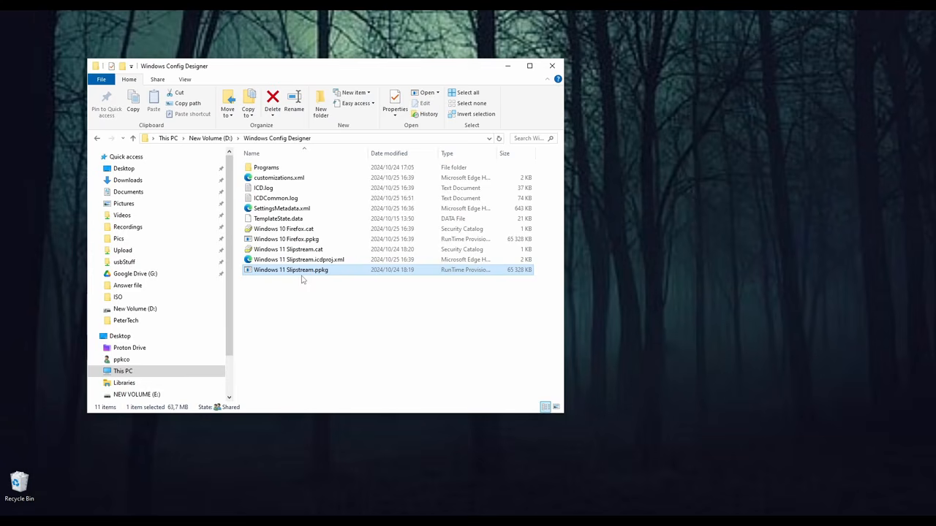
right_click(297, 272)
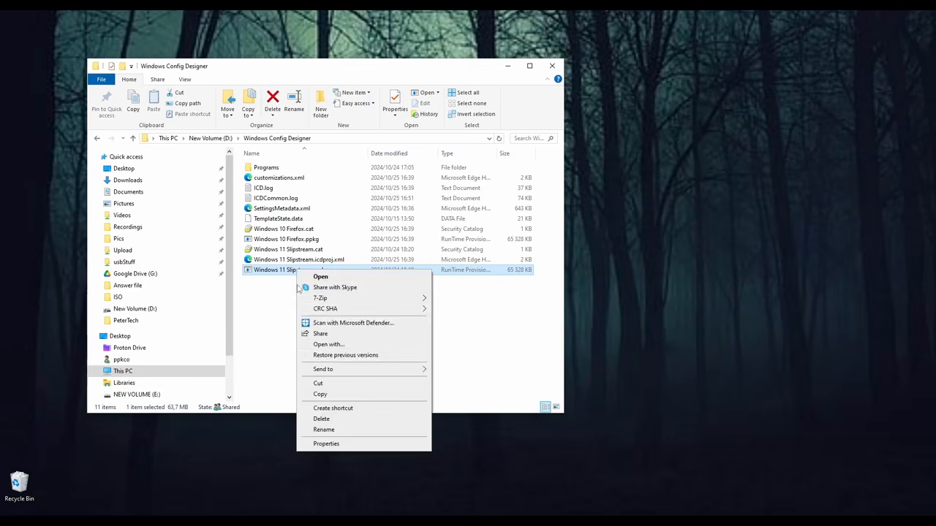
left_click(320, 393)
scroll(200, 368, "down", 2)
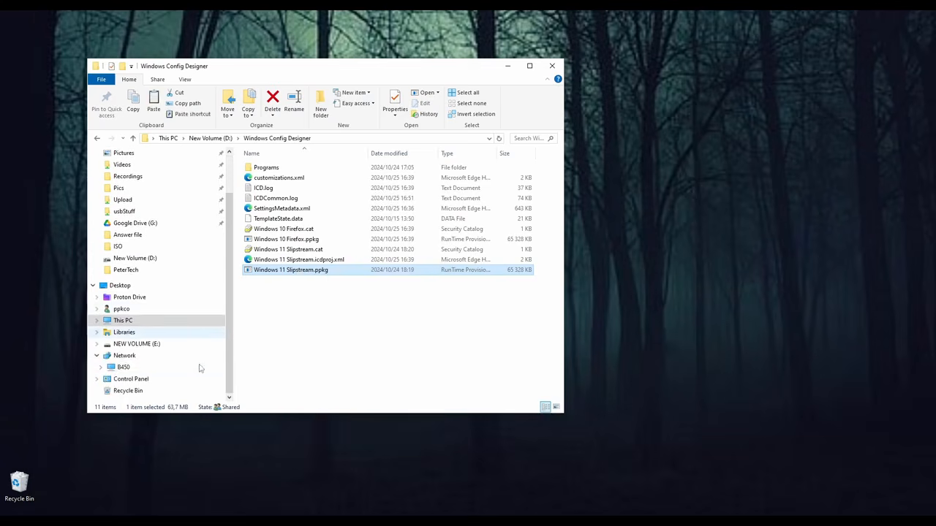
left_click(180, 345)
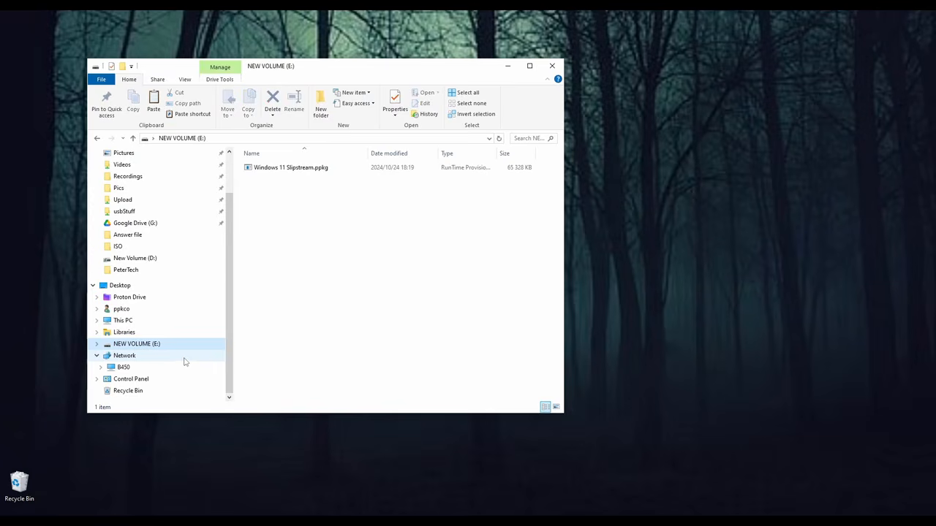
left_click(305, 232)
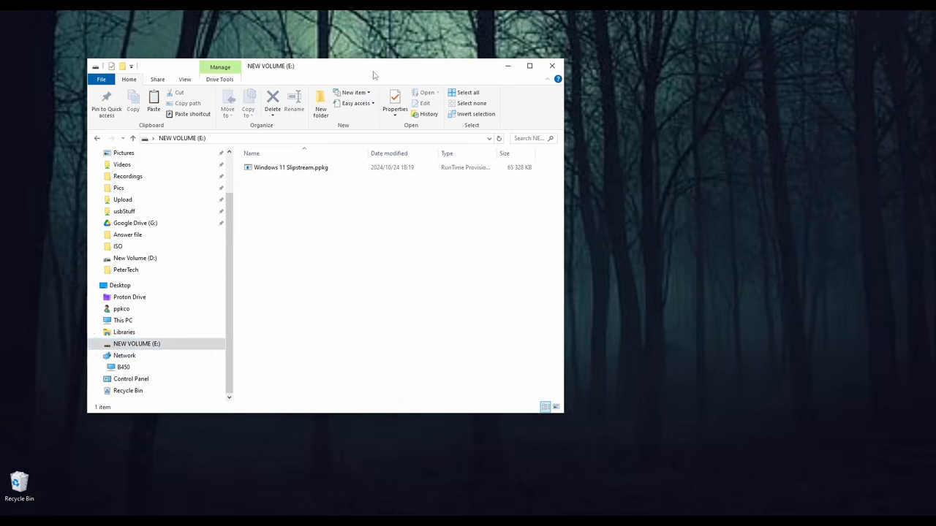
left_click_drag(373, 75, 353, 114)
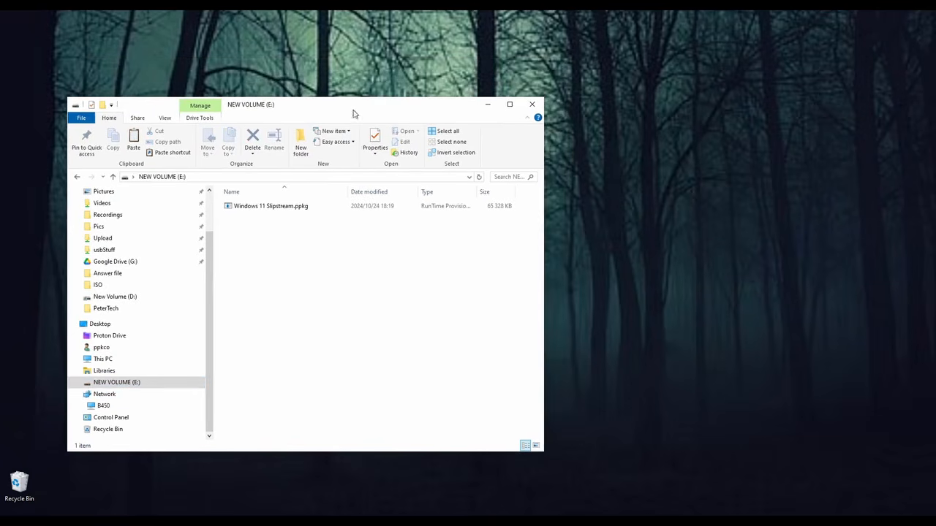
Select Windows 11 Slipstream.ppkg on USB drive E: to confirm it was copied
left_click(261, 209)
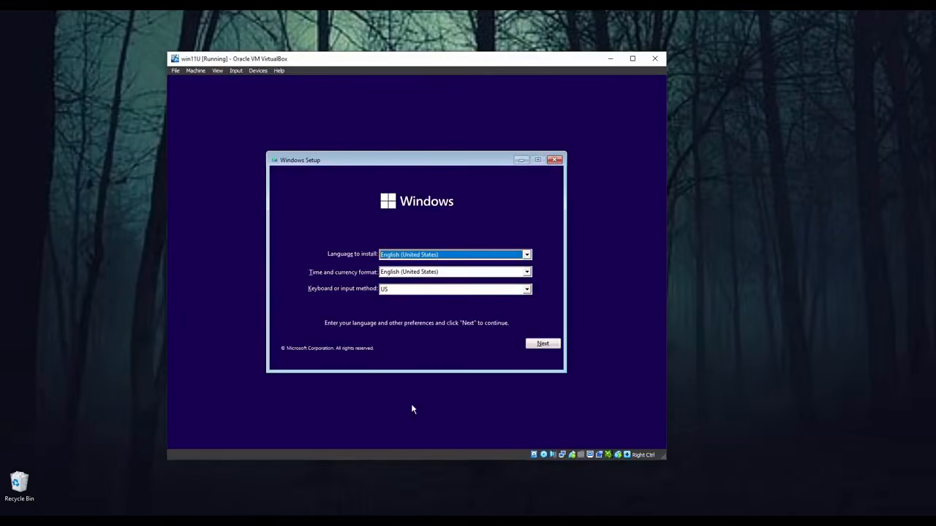
Install Windows 11 Pro with default English (United States) language settings and no product key
left_click(542, 343)
left_click(422, 269)
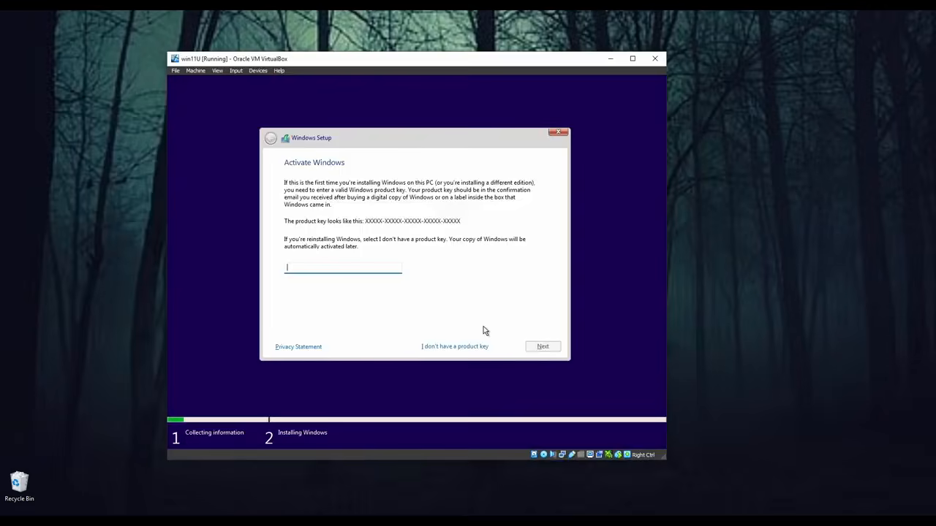
left_click(454, 346)
left_click(389, 243)
left_click(536, 345)
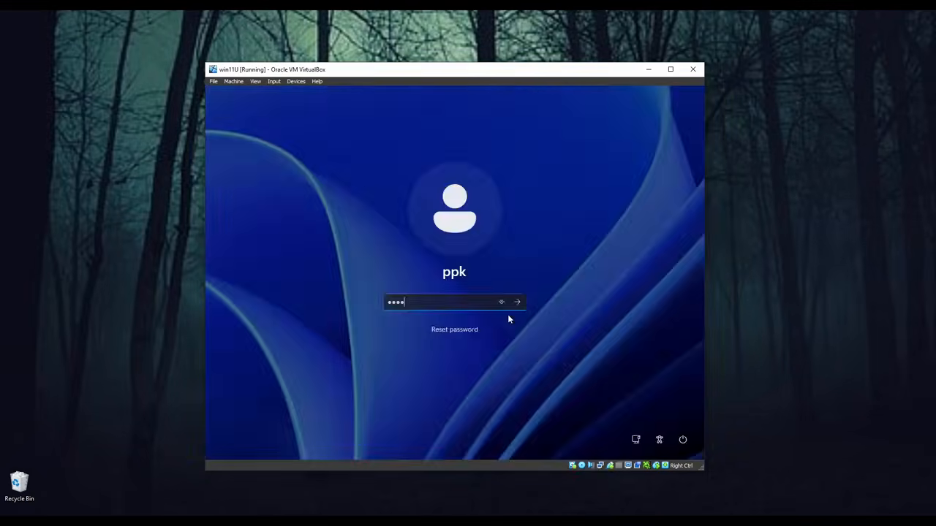
Submit the local admin account password to sign in
key("Return")
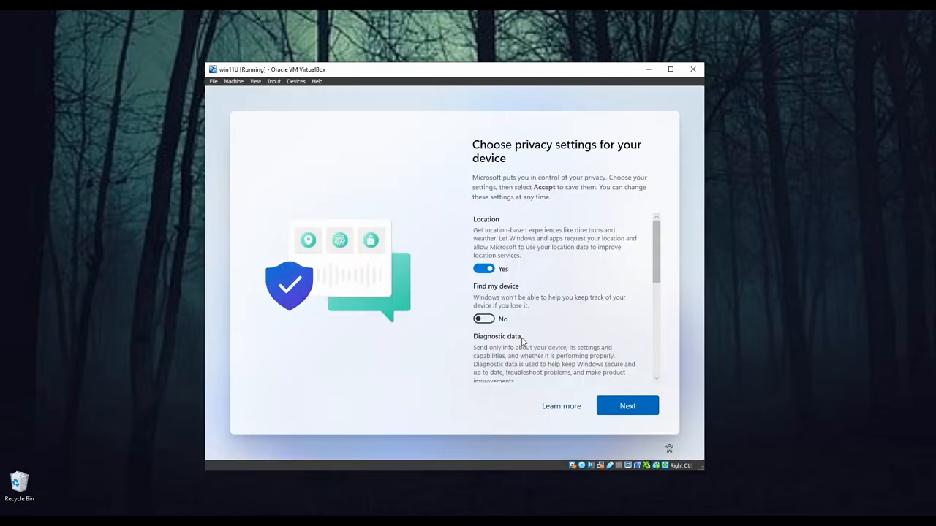
Accept the privacy settings, decline pinning Edge to the taskbar, and launch the provisioned Firefox
scroll(522, 341, "down", 5)
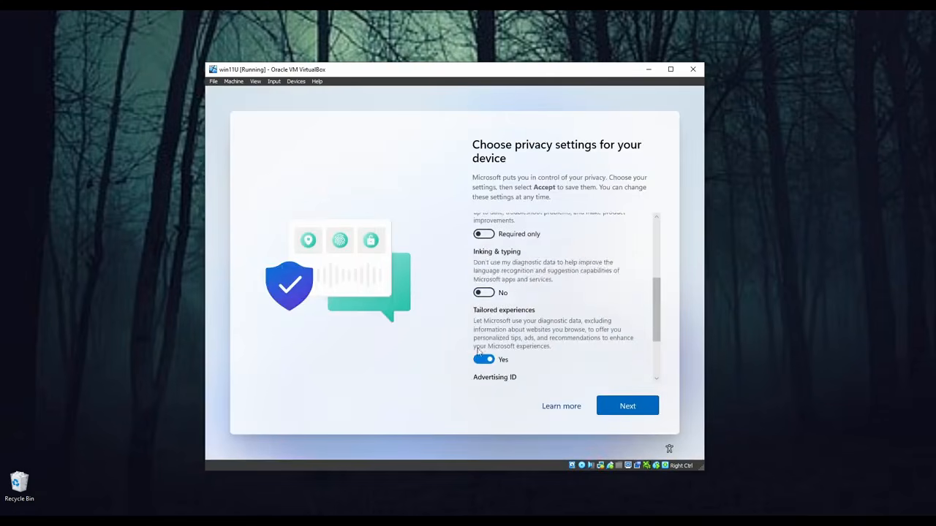
left_click(627, 406)
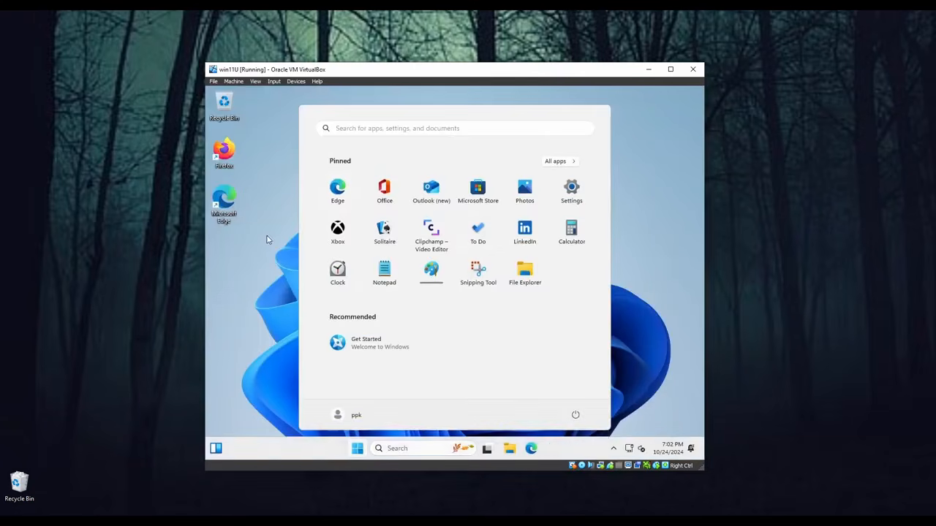
left_click(645, 417)
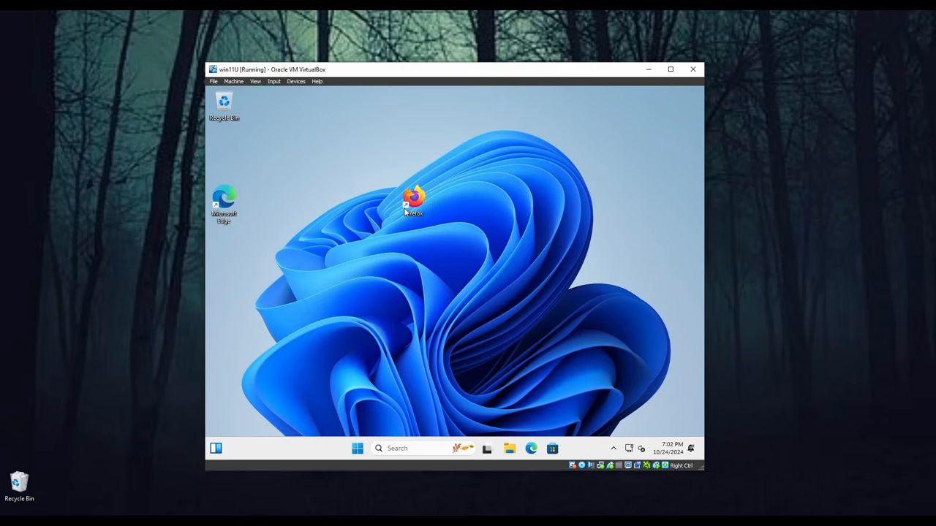
double_click(410, 206)
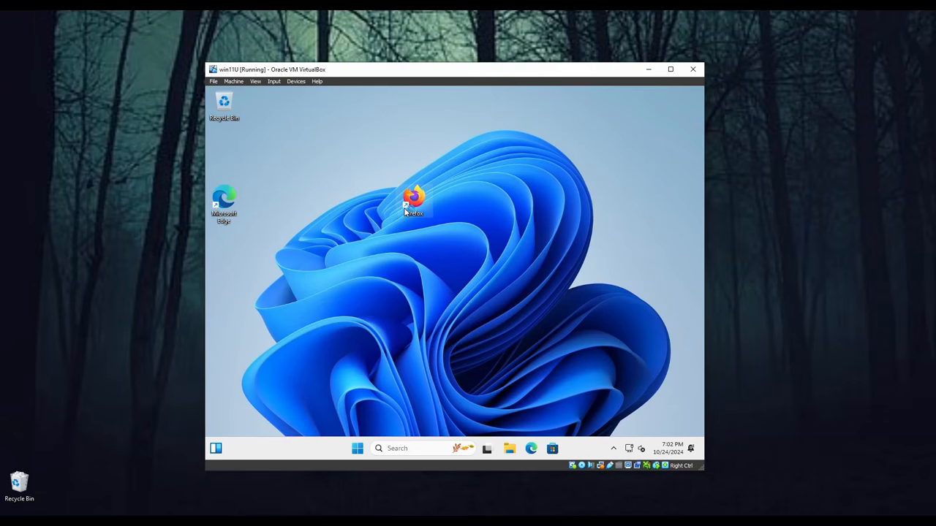